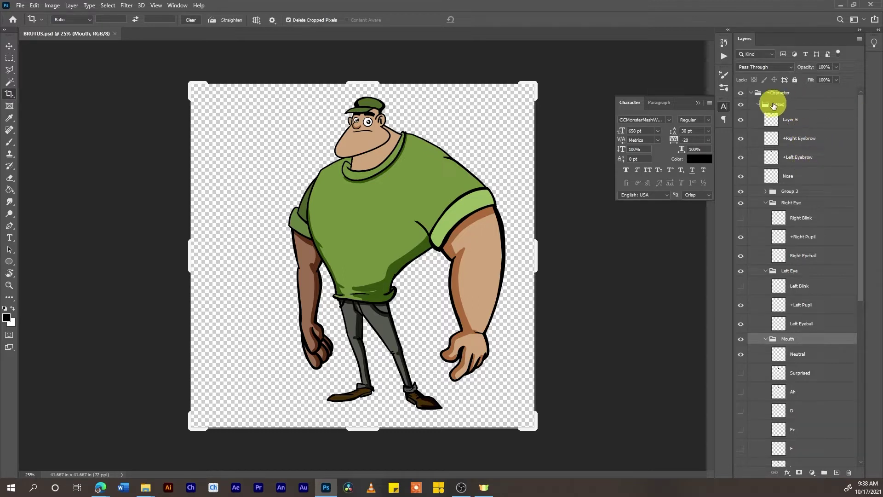
Step: Toggle the Character, Head and Body groups, leaving Body collapsed and Head expanded
left_click(750, 93)
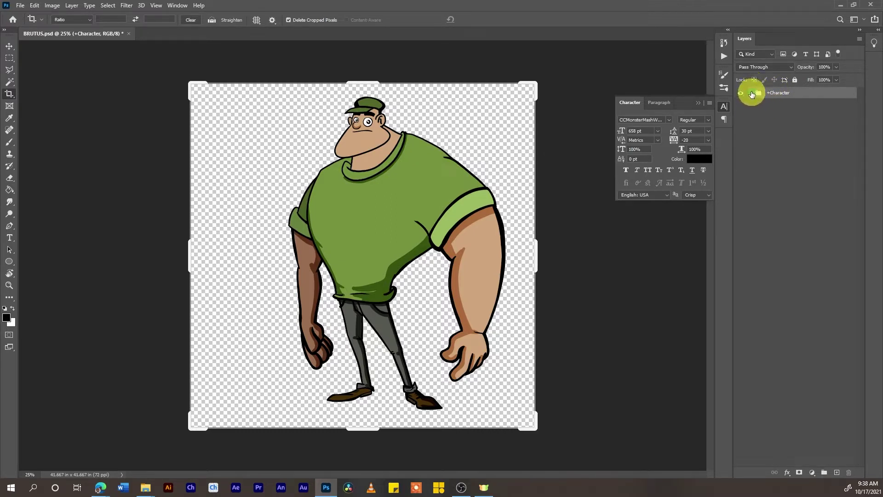
left_click(750, 92)
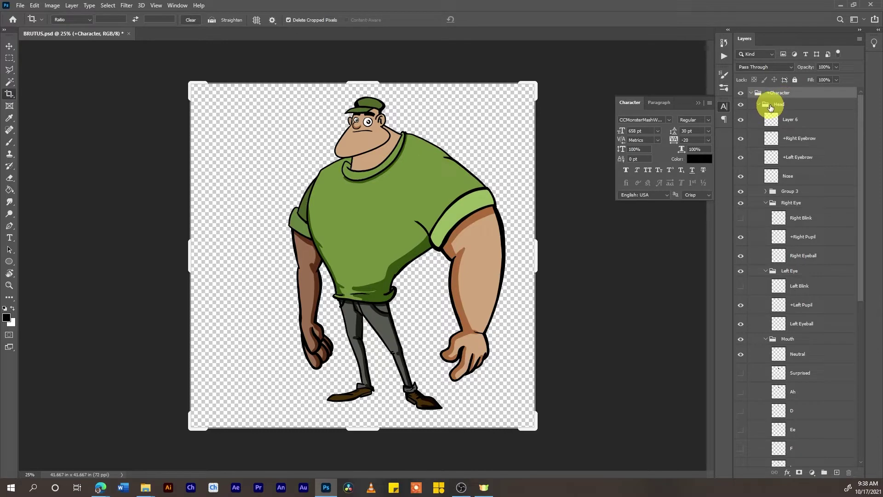
left_click(758, 104)
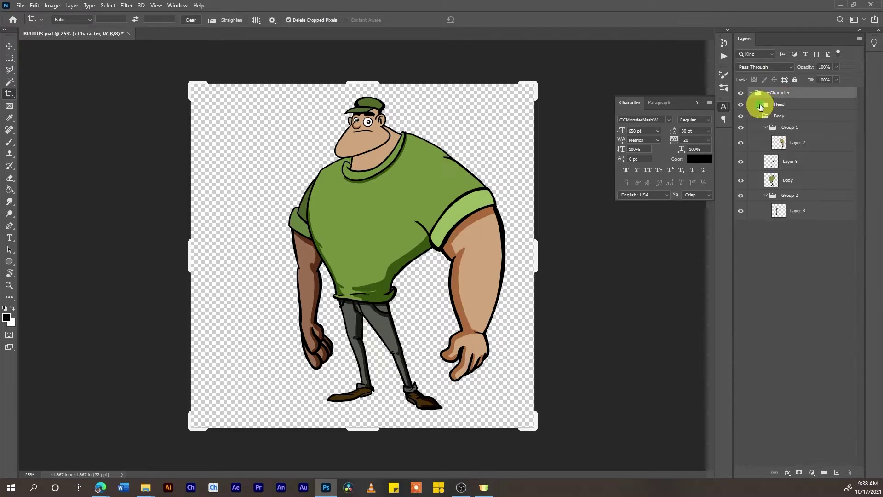
left_click(759, 116)
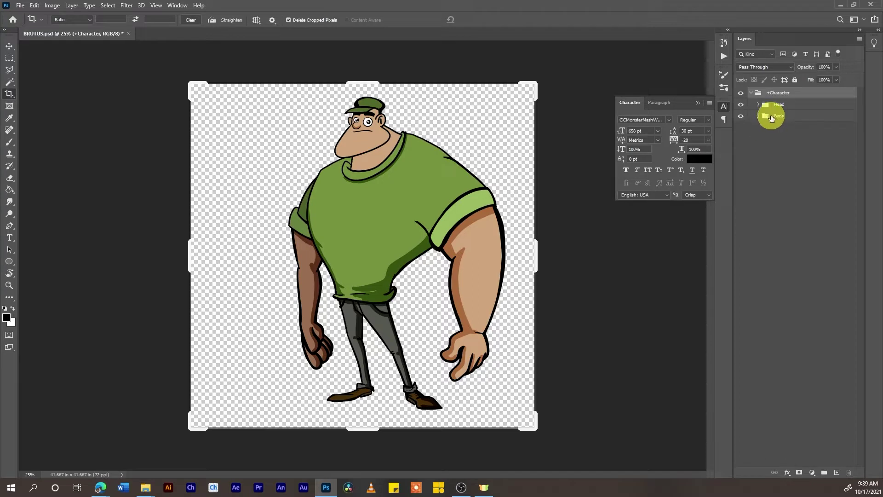
left_click(760, 117)
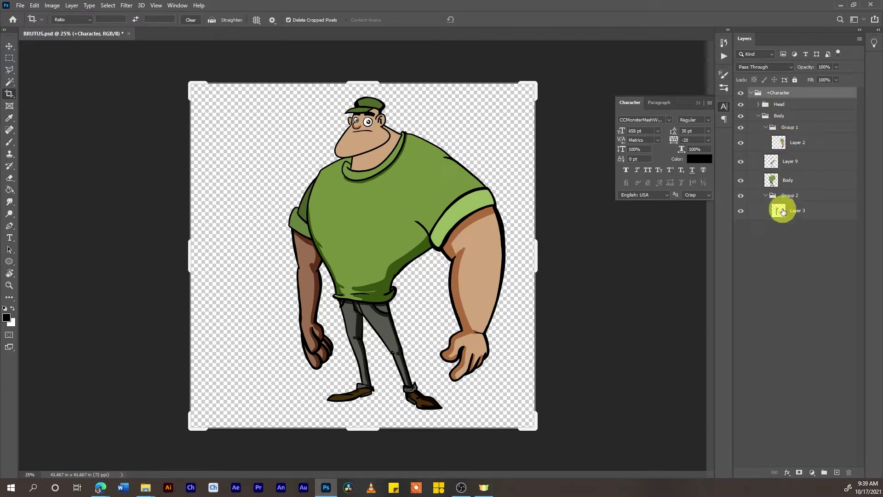
left_click(758, 117)
left_click(758, 104)
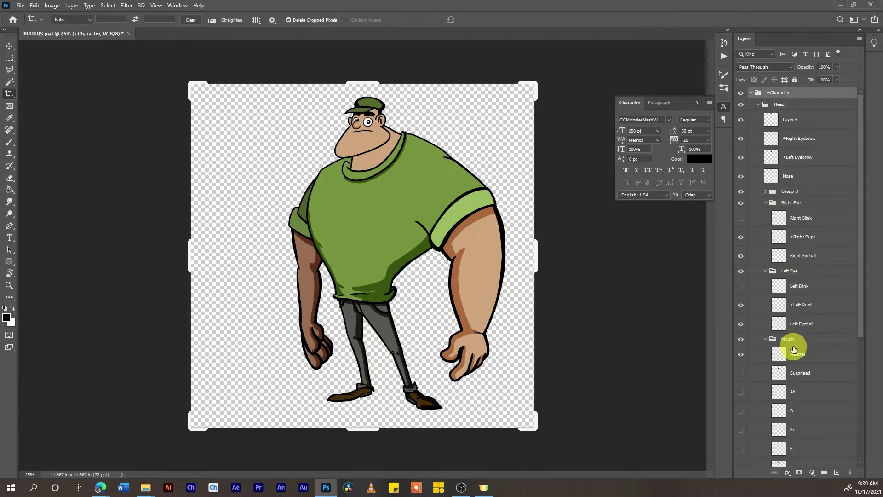
Step: Collapse the Right Eye and Left Eye groups inside Head
scroll(863, 321, "down", 5)
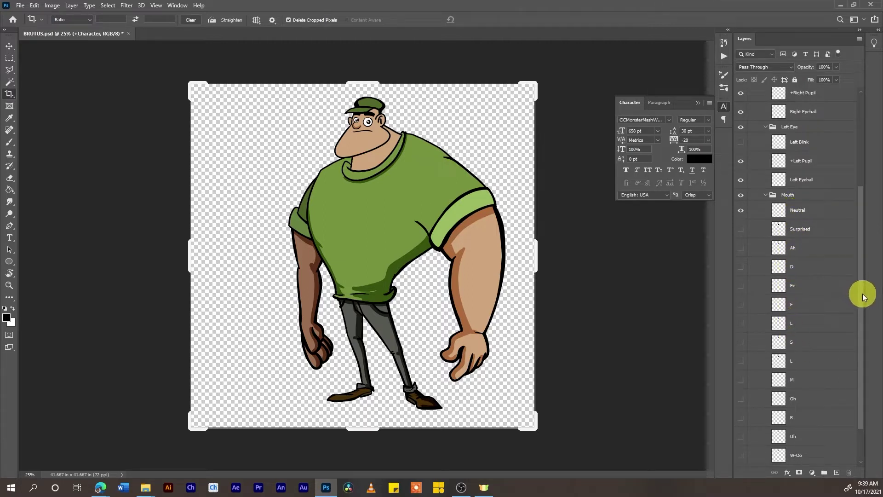
left_click_drag(863, 296, 860, 336)
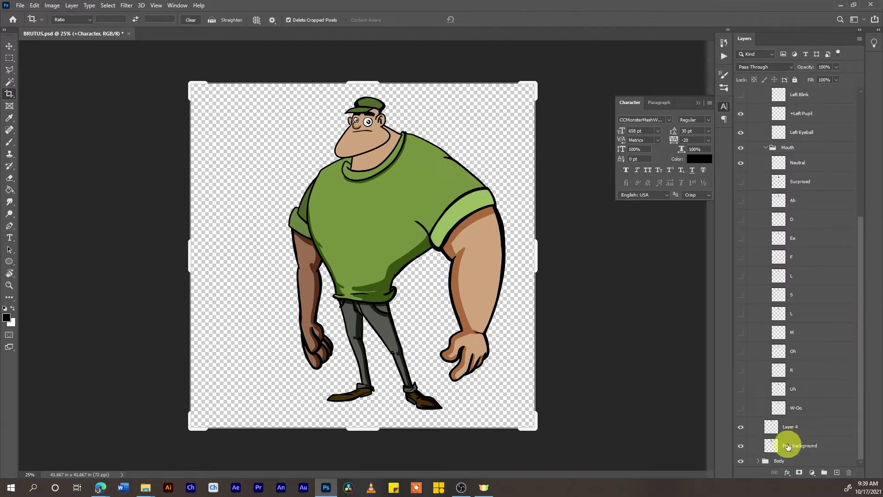
left_click_drag(859, 230, 867, 101)
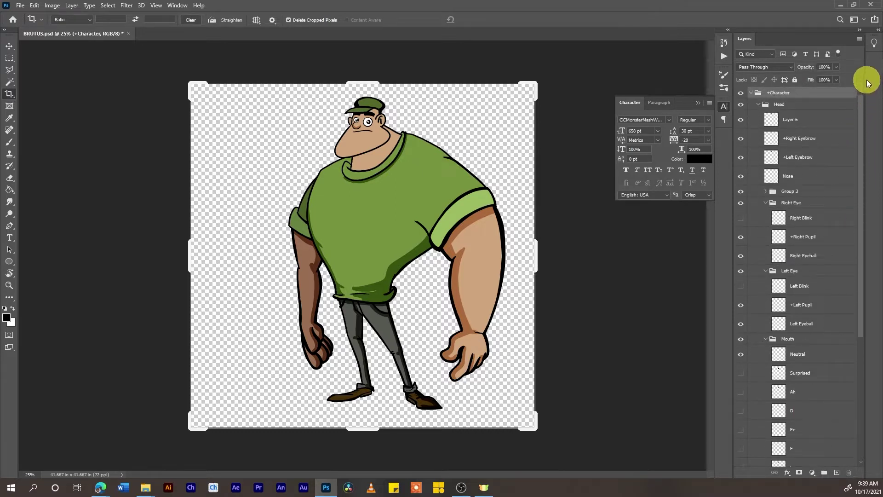
left_click(765, 203)
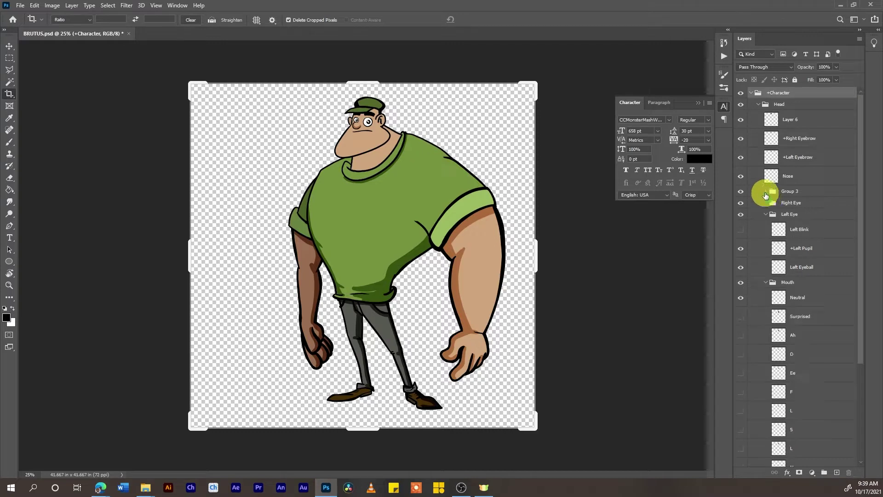
left_click(766, 214)
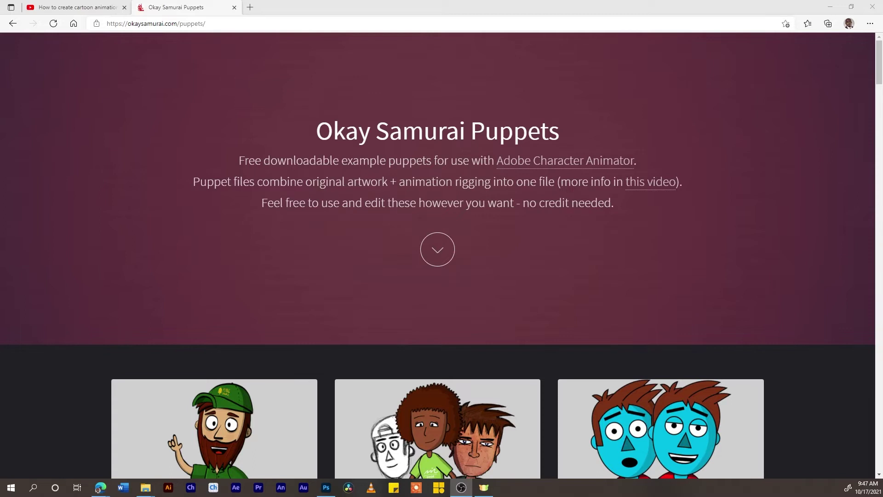
Step: Scroll past the puppet cards on okaysamurai.com/puppets to the Blank and Mouth Template downloads
scroll(437, 255, "down", 5)
scroll(437, 256, "down", 5)
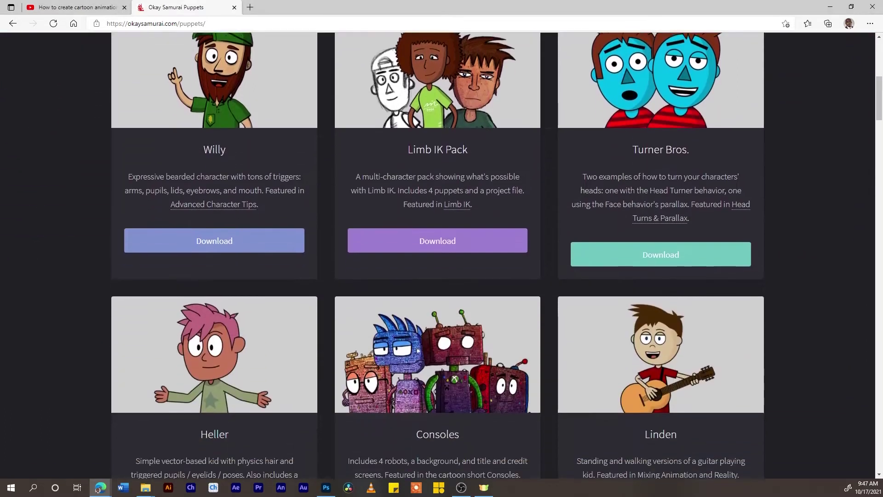
scroll(438, 255, "down", 5)
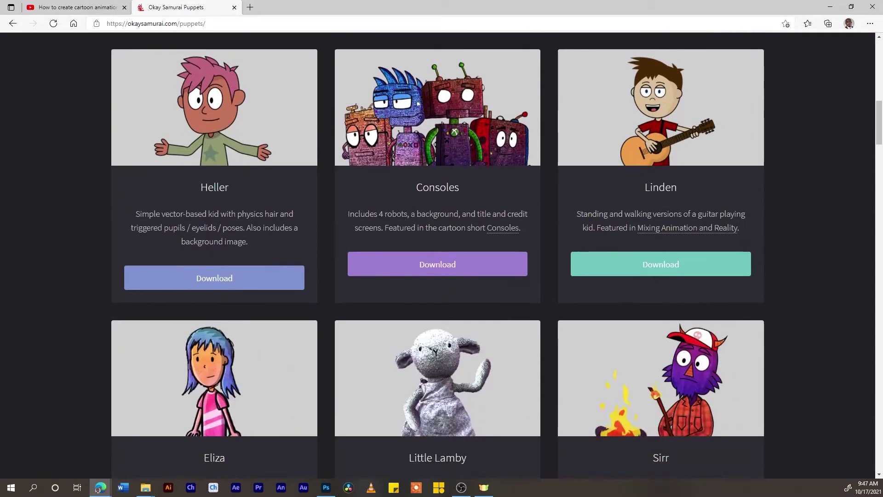
scroll(437, 256, "down", 10)
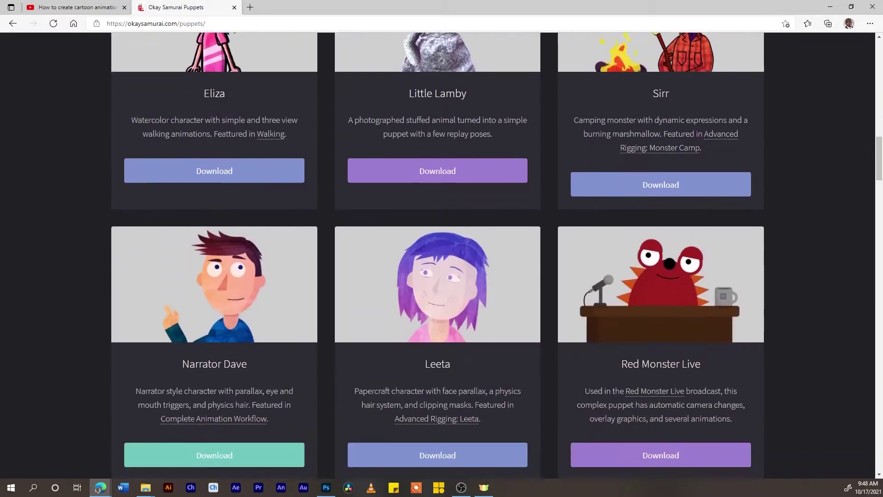
scroll(437, 255, "down", 10)
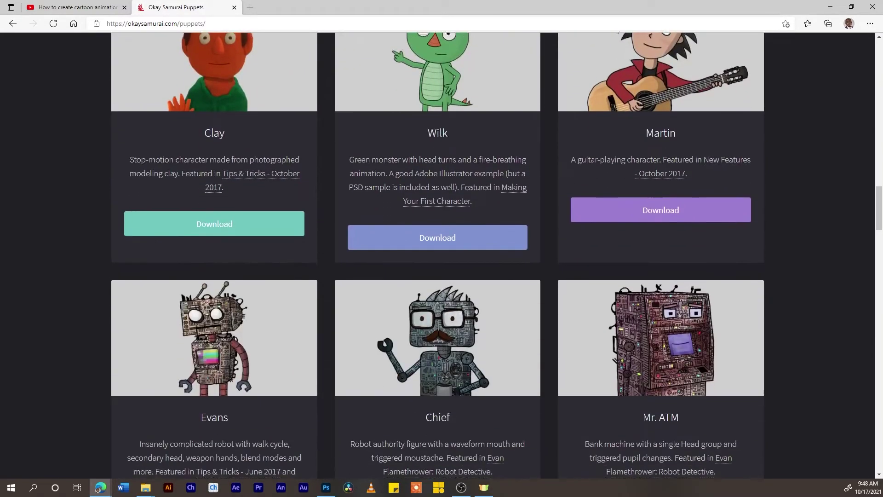
scroll(437, 255, "down", 5)
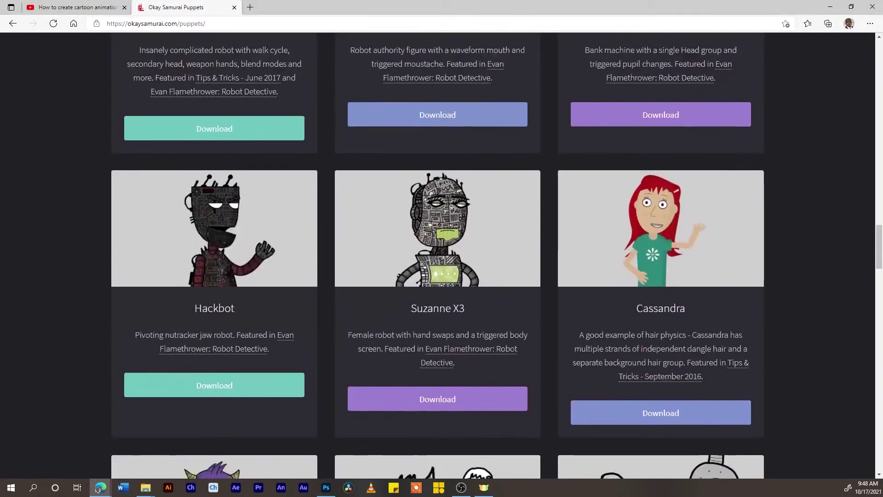
scroll(437, 255, "down", 4)
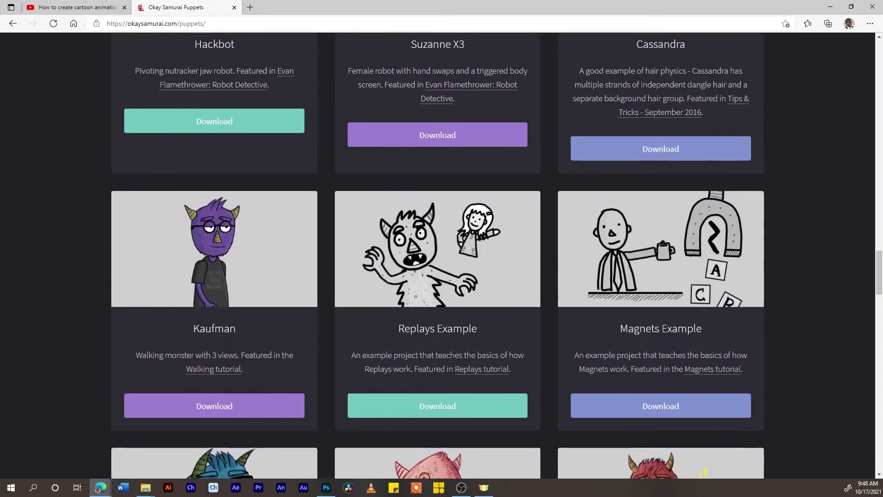
scroll(437, 255, "down", 7)
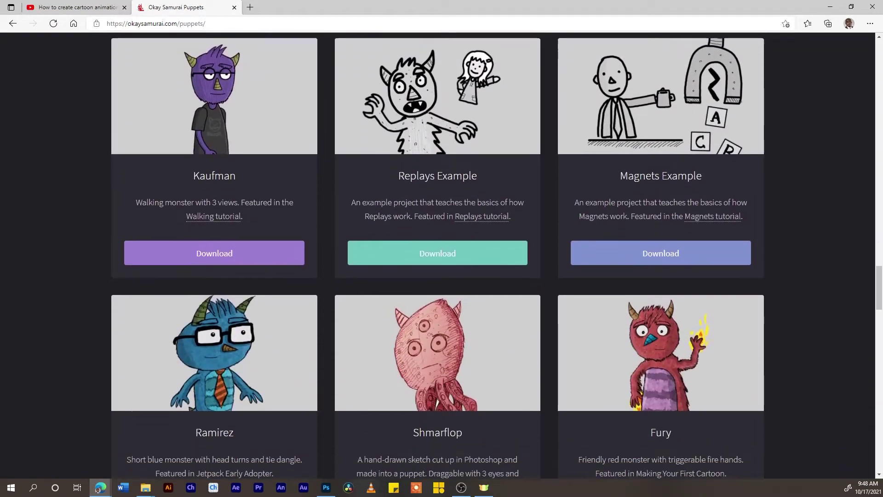
scroll(438, 256, "down", 20)
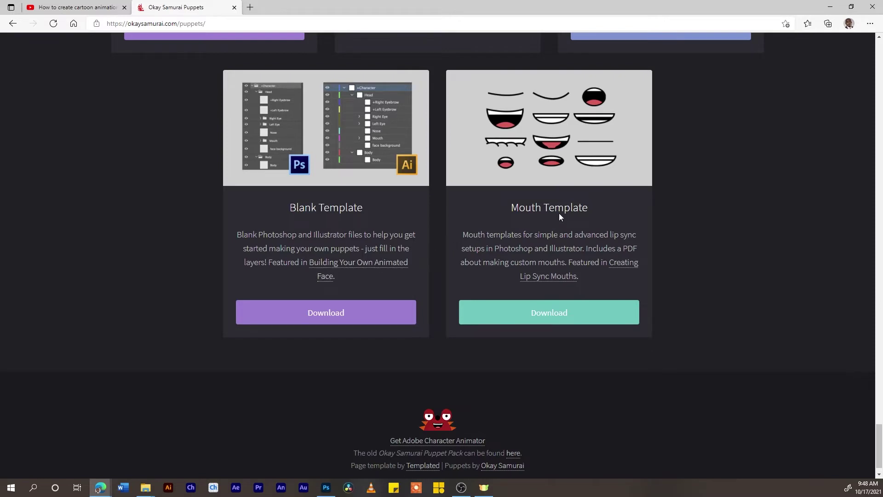
Step: Download the Blank Template zip and locate the TemplateBlank PSD in its folder
left_click(298, 322)
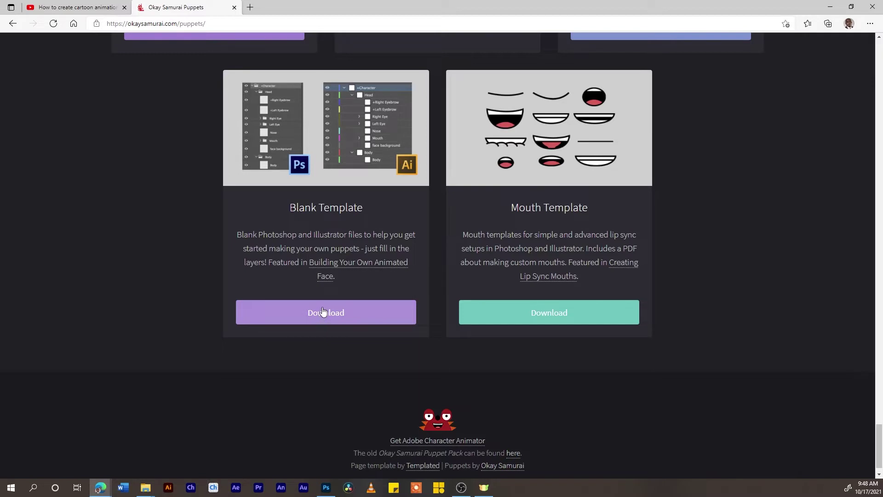
left_click(309, 314)
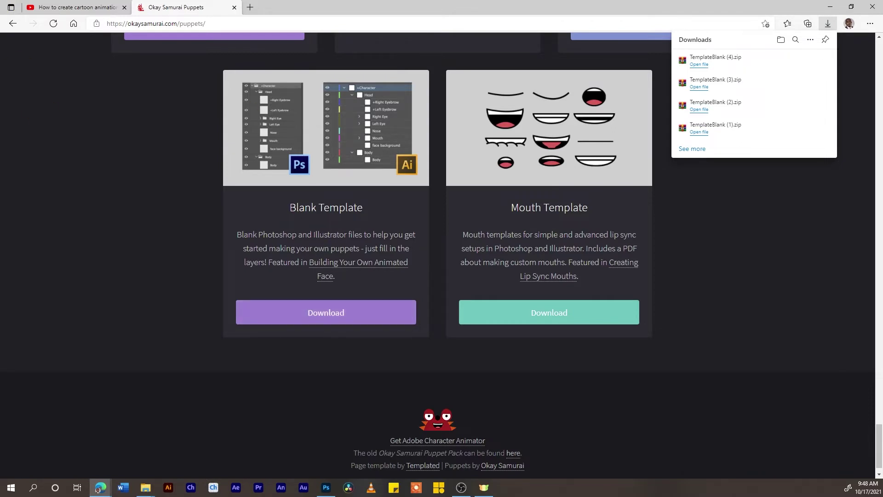
left_click(145, 487)
left_click(178, 337)
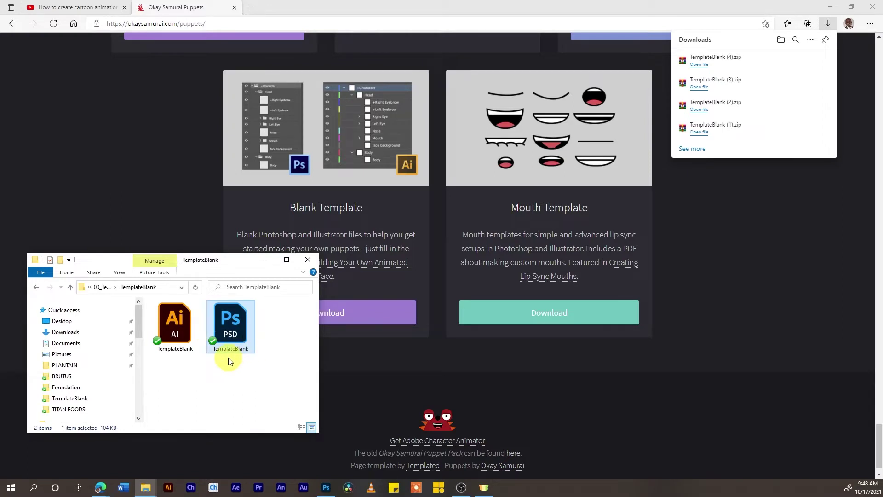
Step: Open TemplateBlank.psd in Photoshop from File Explorer
double_click(227, 327)
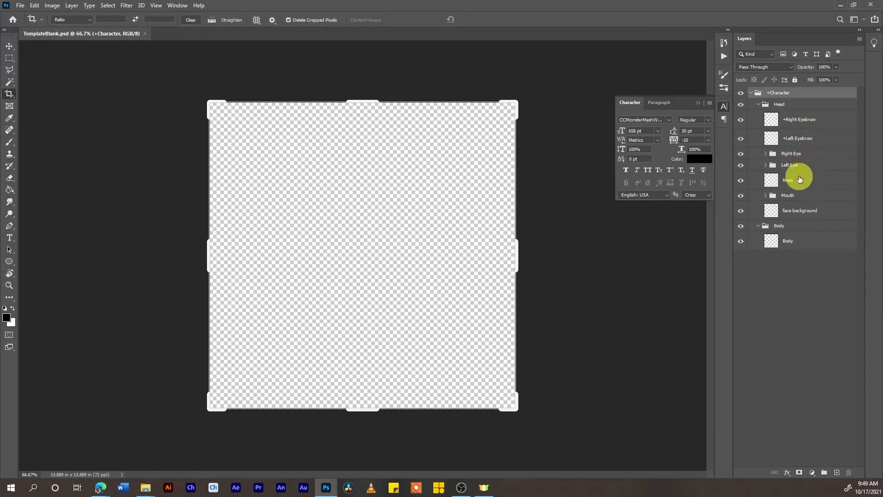
Step: Expand the Mouth group to review its mouth shapes, then collapse it and return to Photoshop
left_click(766, 195)
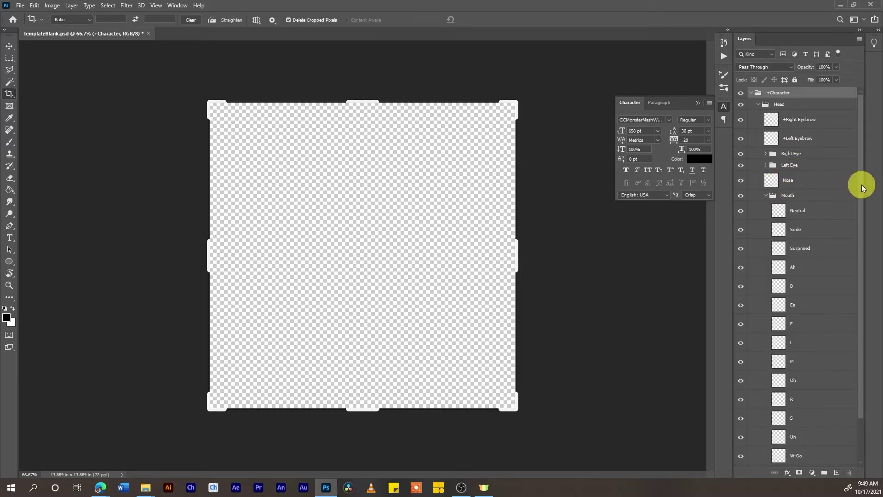
left_click_drag(862, 184, 869, 210)
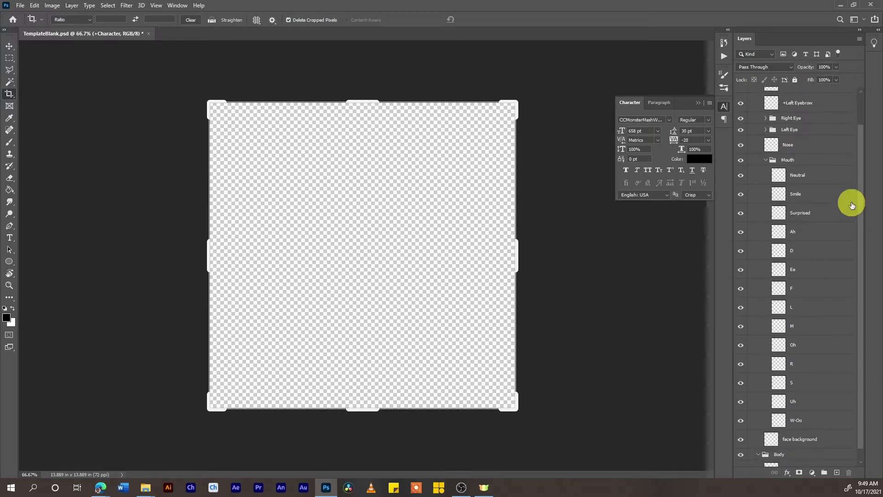
left_click(766, 168)
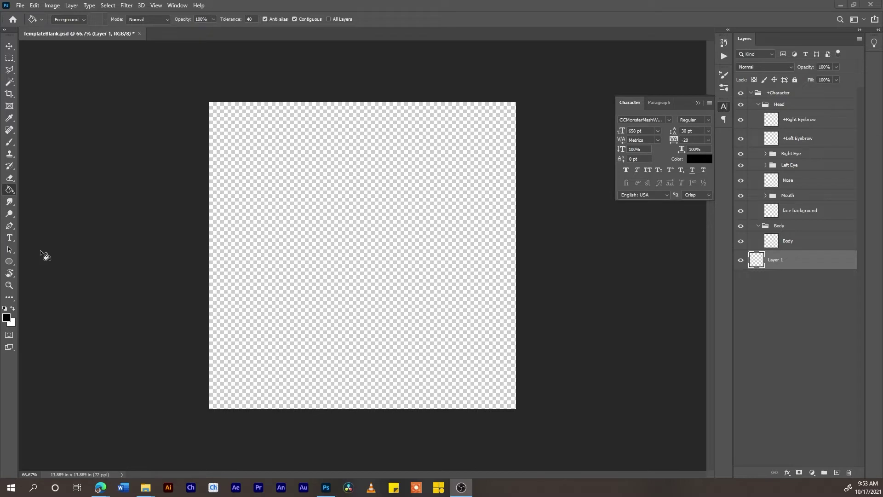
left_click(40, 250)
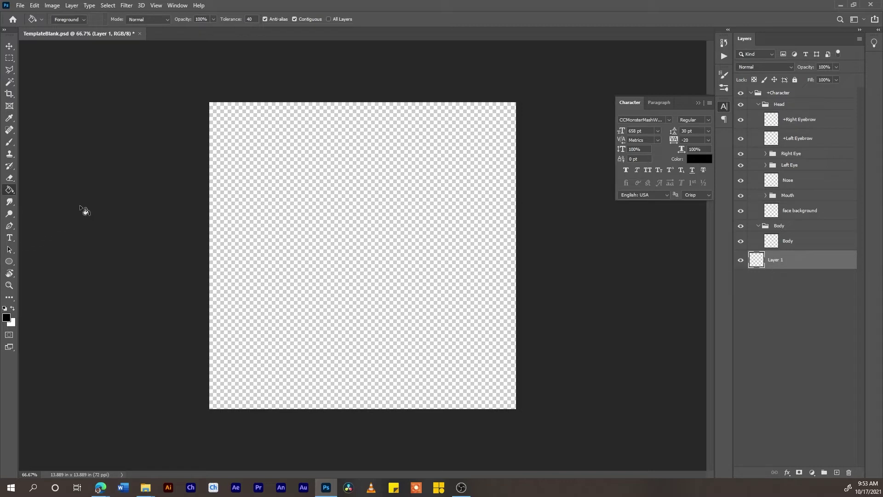
Step: Set the foreground colour to light grey (RGB 174, 174, 174) and select the face background layer
left_click(6, 317)
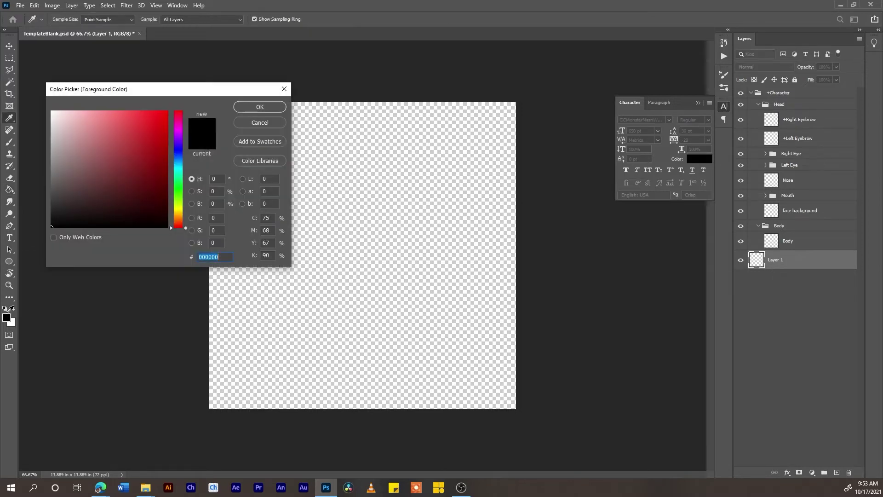
left_click(9, 309)
left_click_drag(51, 177, 50, 146)
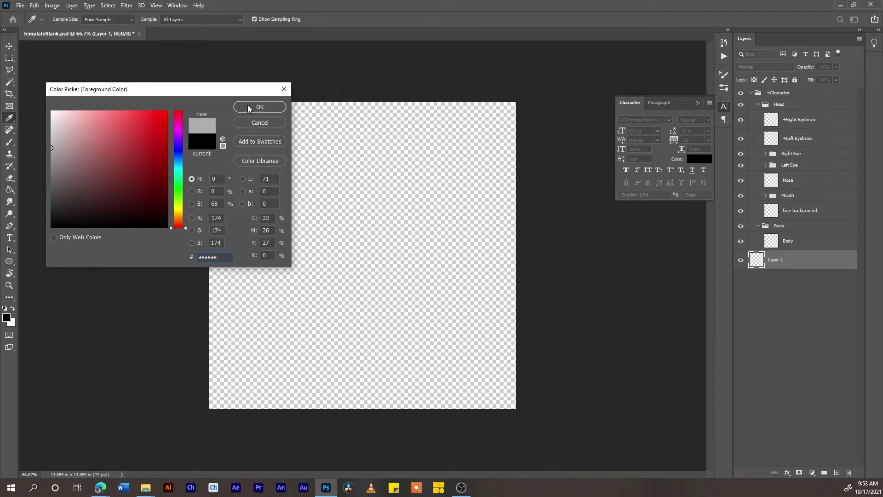
left_click(249, 105)
left_click(346, 248)
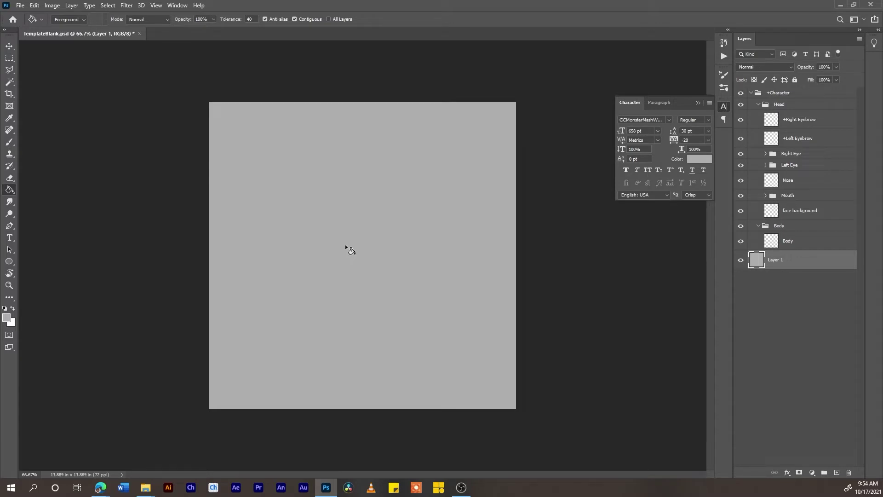
left_click(798, 210)
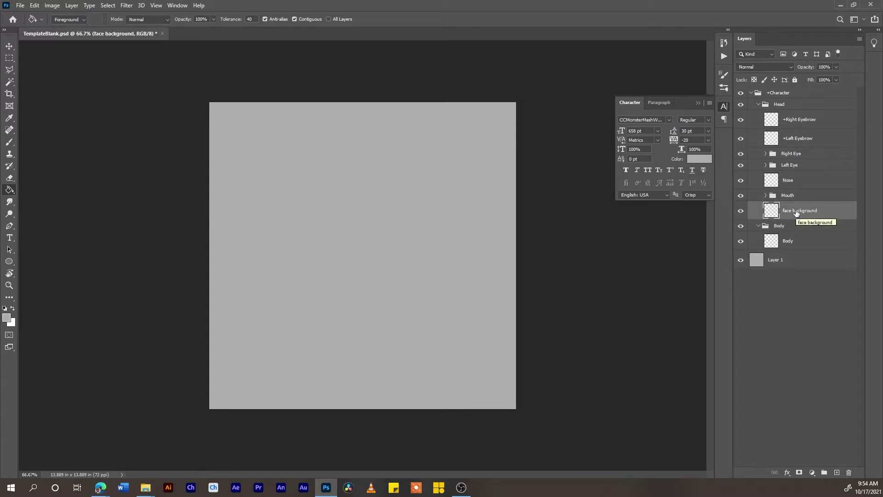
Step: Brush black outlines for the face, both ears and curly hair, and fill the hair black
key("b")
key("d")
mouse_move(295, 183)
left_mouse_down()
mouse_move(437, 189)
mouse_move(411, 164)
left_mouse_up()
key("ctrl+z")
left_click_drag(290, 172, 418, 165)
mouse_move(280, 184)
left_mouse_down()
mouse_move(283, 224)
mouse_move(280, 207)
left_mouse_up()
mouse_move(439, 190)
left_mouse_down()
mouse_move(460, 174)
mouse_move(443, 216)
left_mouse_up()
key("ctrl+z")
left_click_drag(458, 181, 443, 196)
mouse_move(270, 178)
left_mouse_down()
mouse_move(299, 148)
mouse_move(434, 148)
mouse_move(443, 176)
left_mouse_up()
key("g")
left_click(340, 159)
key("b")
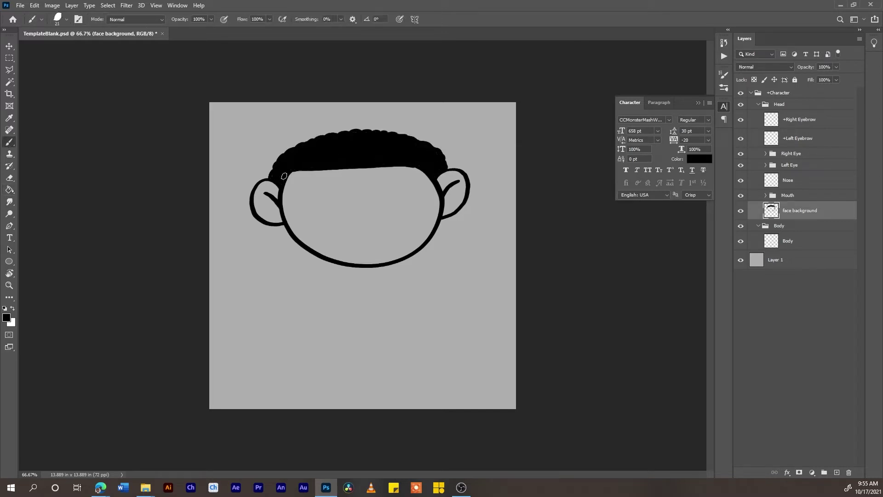
Step: Pick a brown foreground colour and fill the face and ears with it
left_click(6, 317)
left_click(177, 109)
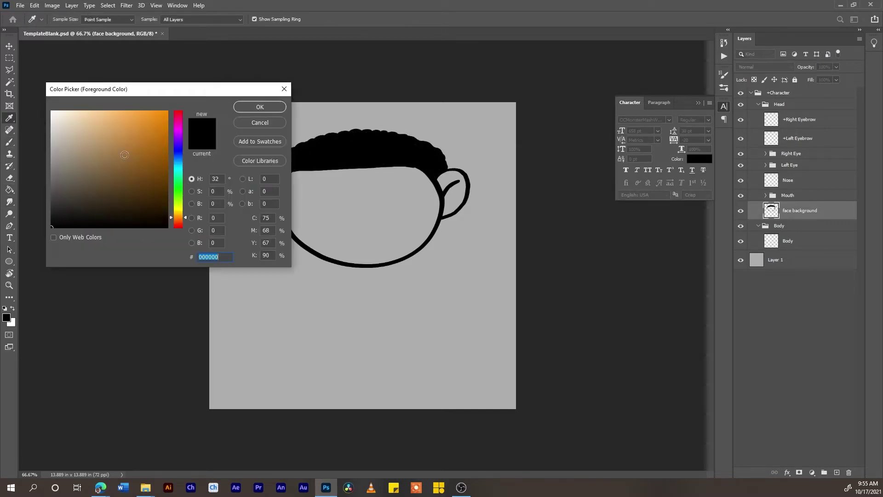
left_click(124, 168)
left_click(263, 106)
key("g")
left_click(378, 204)
left_click(451, 186)
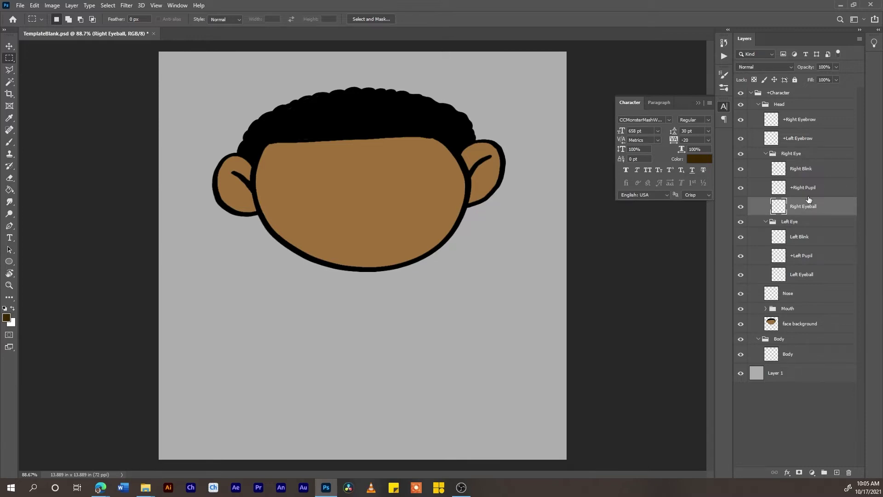
Step: Draw an elliptical selection on the face's left side and fill it white as an eyeball
right_click(9, 58)
left_click(46, 67)
key("ctrl+shift+d")
left_click_drag(280, 165, 318, 191)
key("x")
key("alt+BackSpace")
left_click(9, 46)
key("ctrl+d")
key("m")
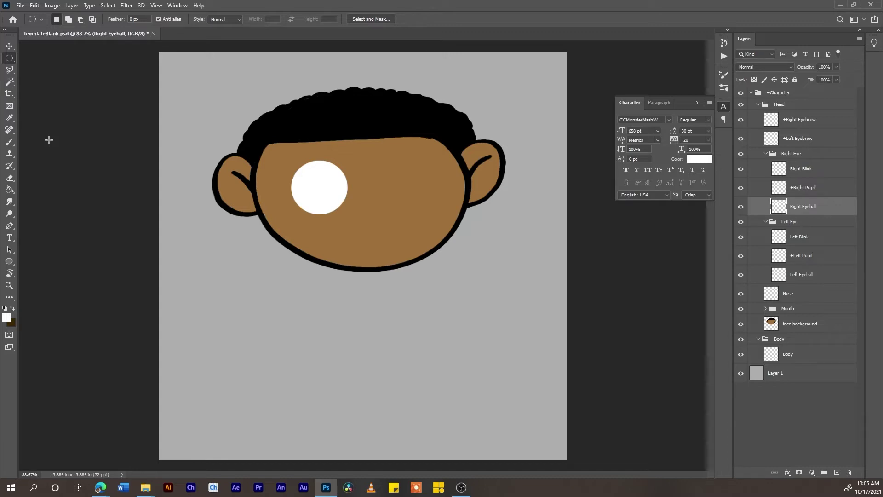
Step: Copy the white eyeball with a rectangular selection and make Left Eyeball the active layer
left_click(9, 59)
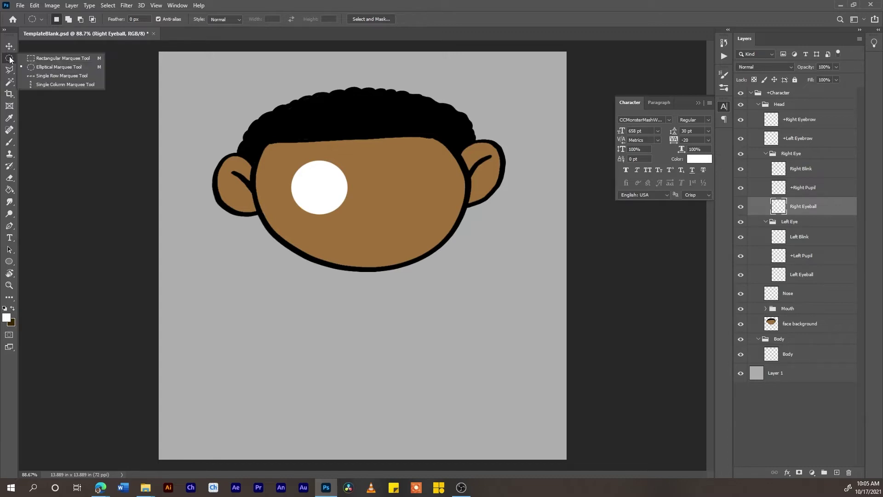
left_click(10, 59)
left_click(9, 59)
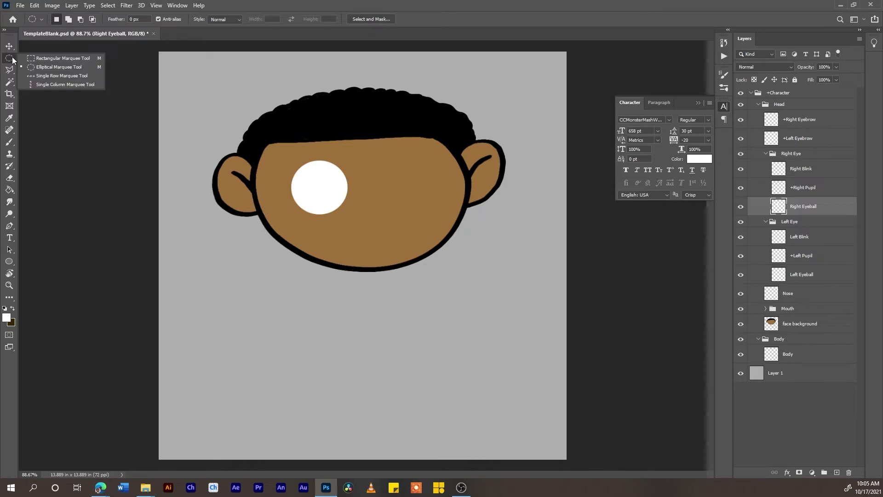
left_click(41, 57)
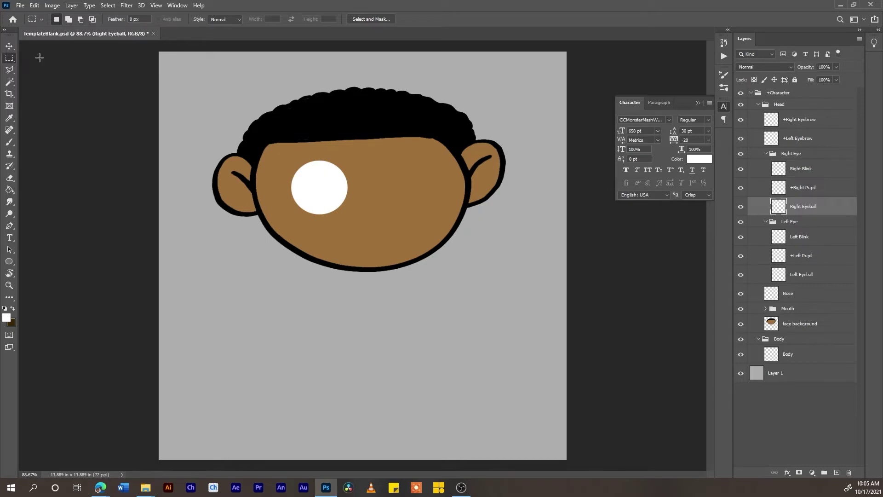
left_click_drag(279, 144, 367, 229)
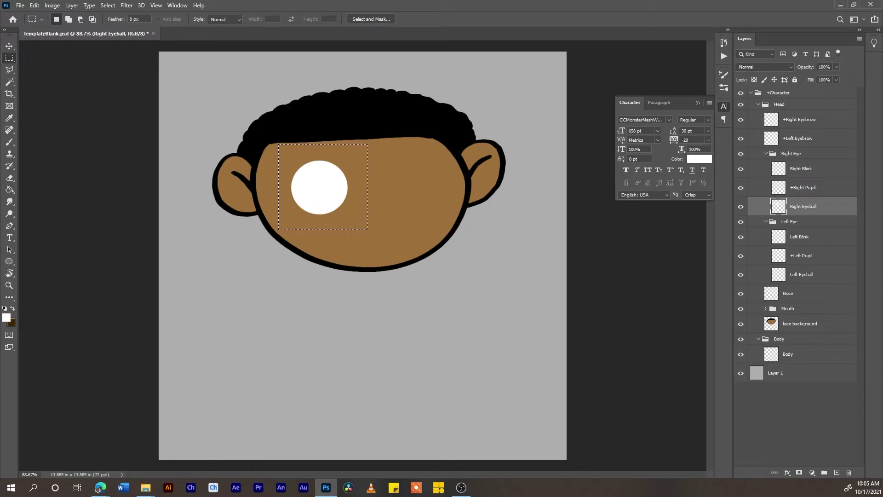
left_click(35, 6)
left_click(53, 69)
left_click(402, 201)
left_click(803, 275)
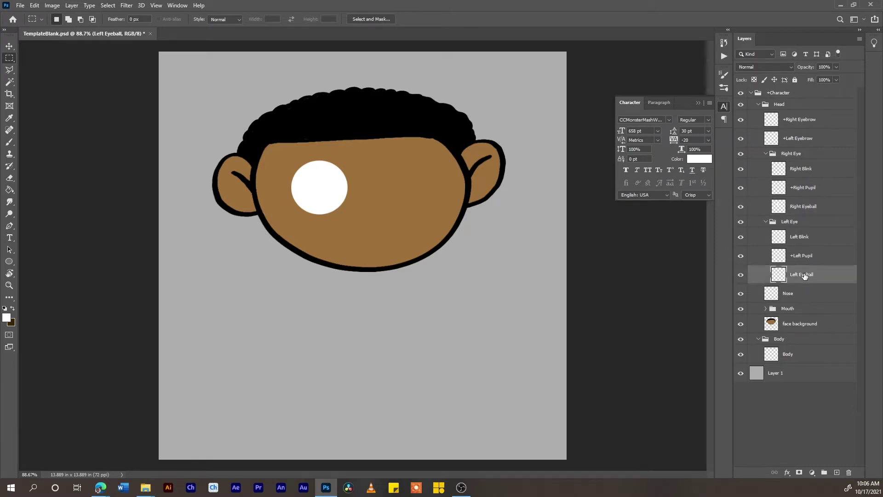
Step: Paste the copied eyeball onto Left Eyeball and move it up beside the first eye
left_click(34, 5)
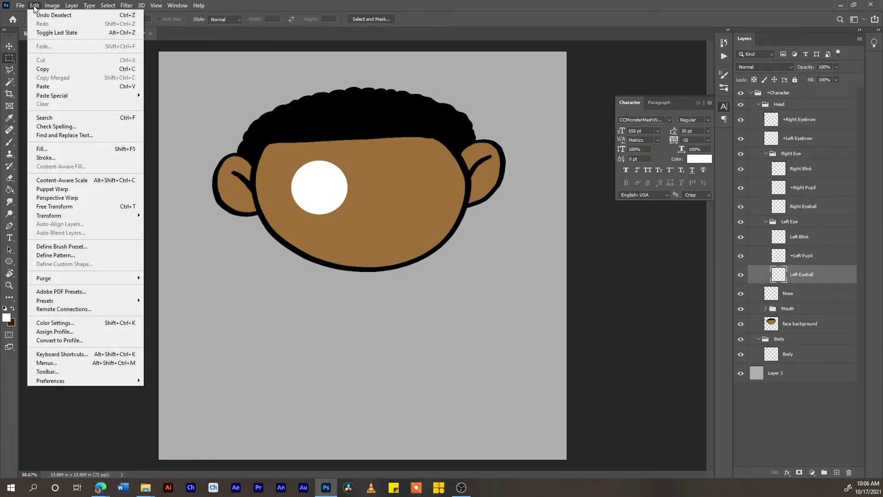
left_click(53, 83)
left_click(35, 5)
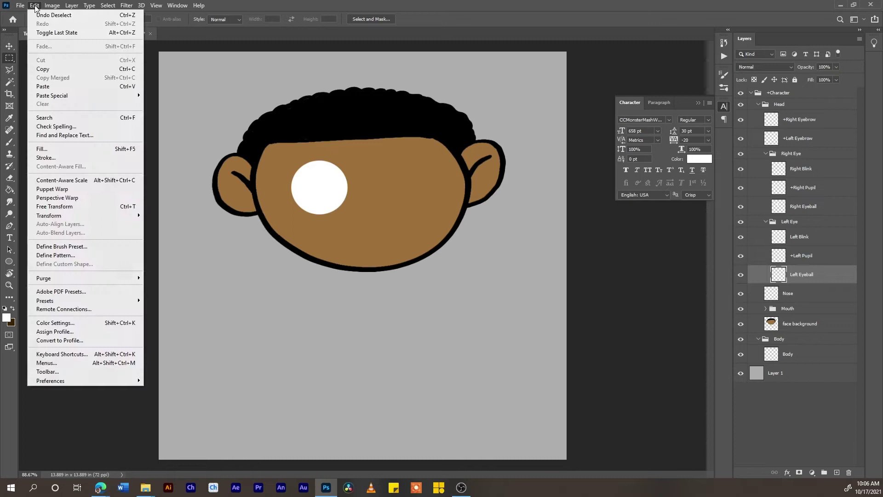
left_click(46, 83)
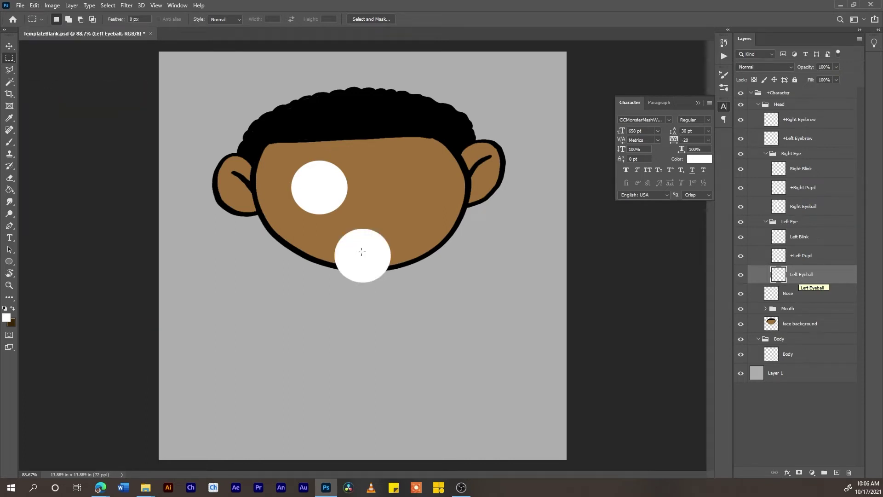
key("v")
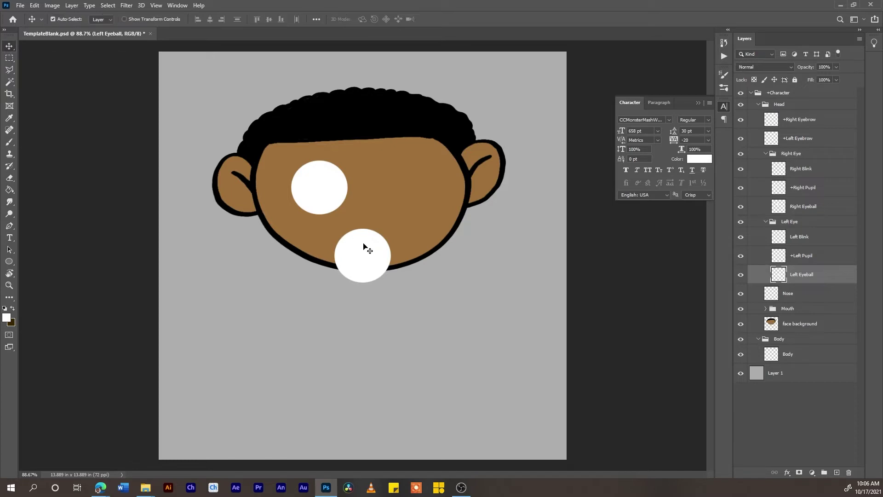
left_click_drag(364, 255, 402, 180)
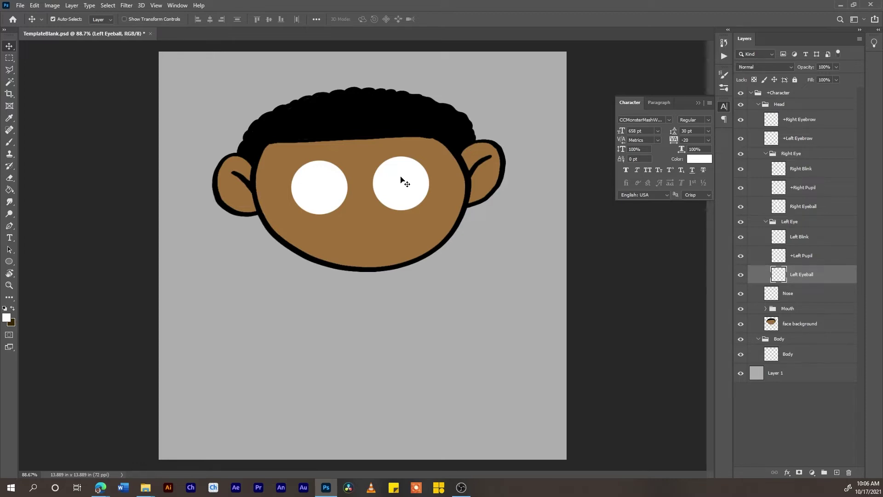
left_click(815, 190)
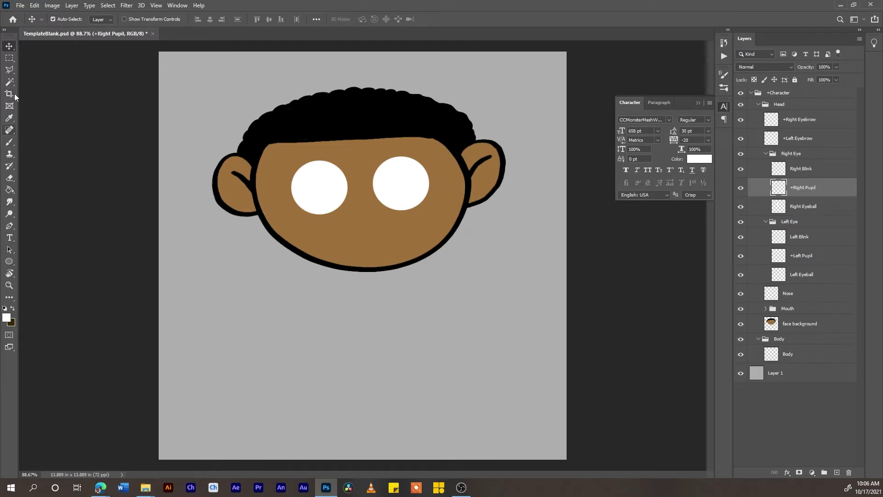
Step: Select a small circle inside the left-hand eyeball and fill it dark brown as the pupil
left_click(9, 59)
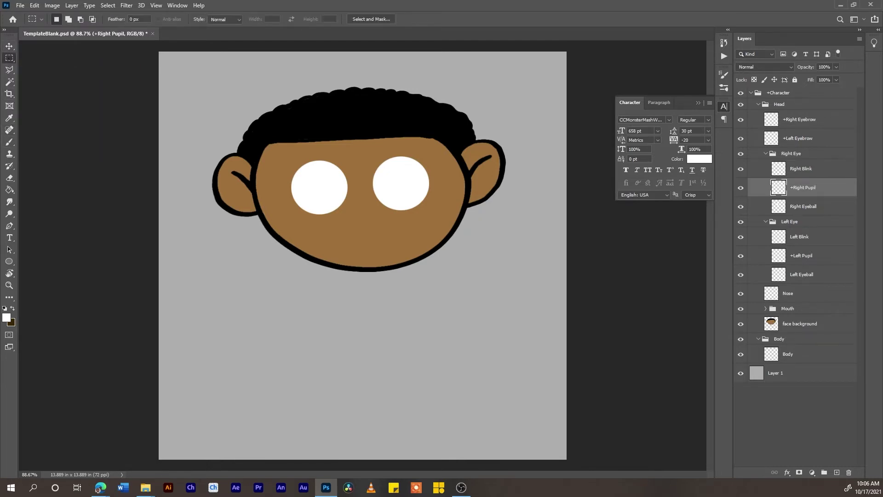
right_click(9, 58)
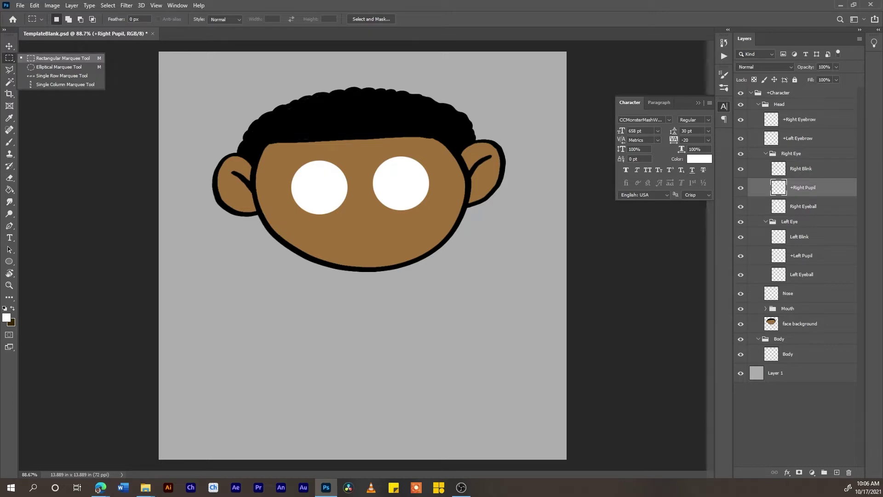
left_click(55, 67)
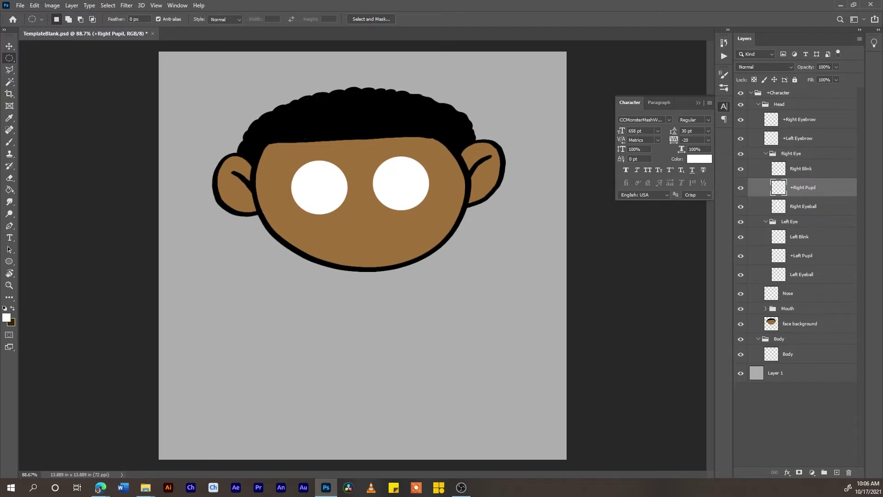
left_click_drag(311, 178, 329, 197)
key("g")
key("x")
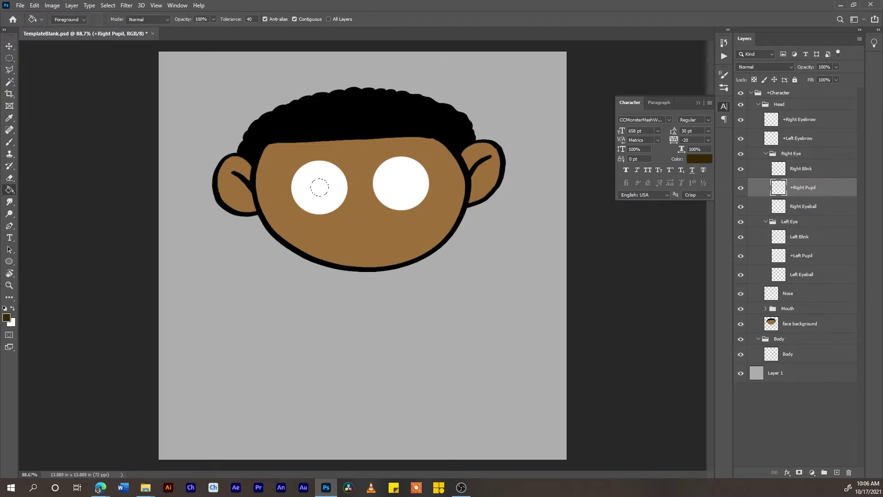
left_click(319, 188)
left_click(9, 58)
left_click_drag(46, 75, 47, 76)
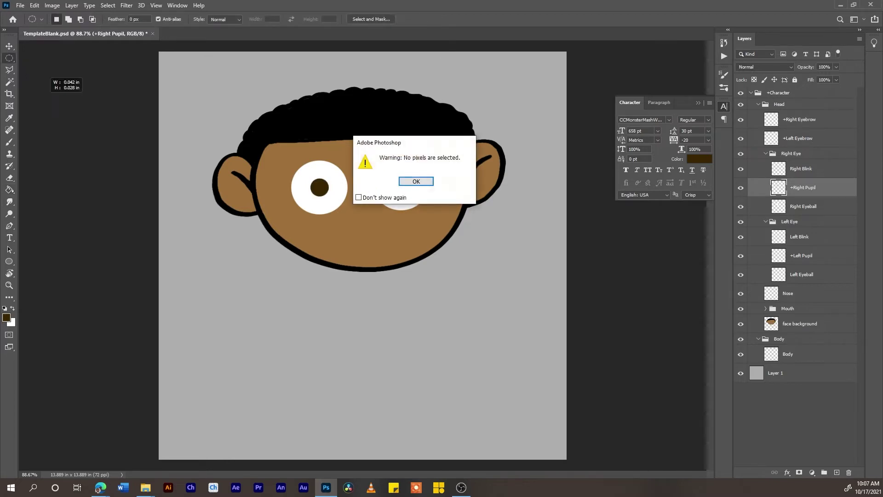
key("Return")
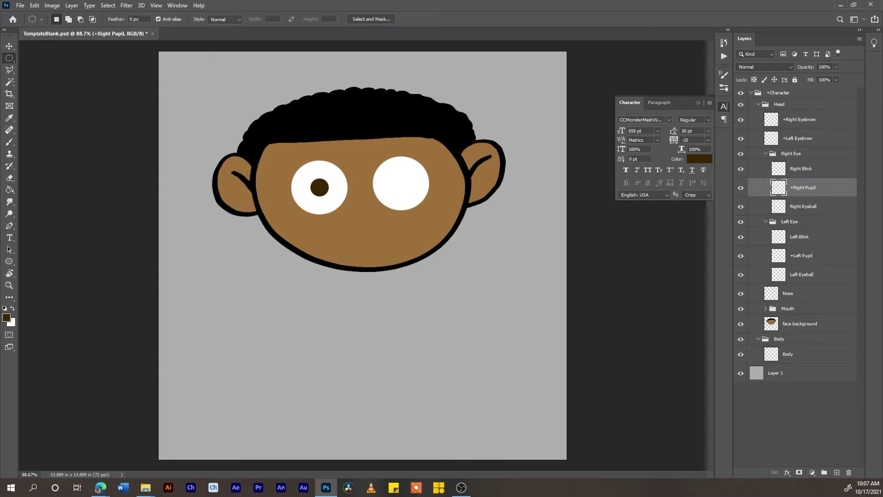
right_click(9, 58)
left_click(60, 58)
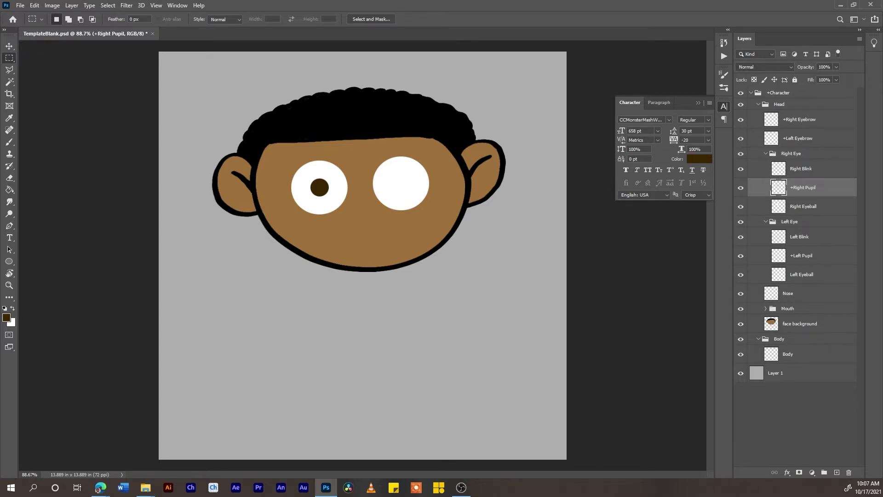
Step: Select and copy the dark brown pupil, then deselect it
left_click_drag(320, 187, 340, 207)
left_click(34, 5)
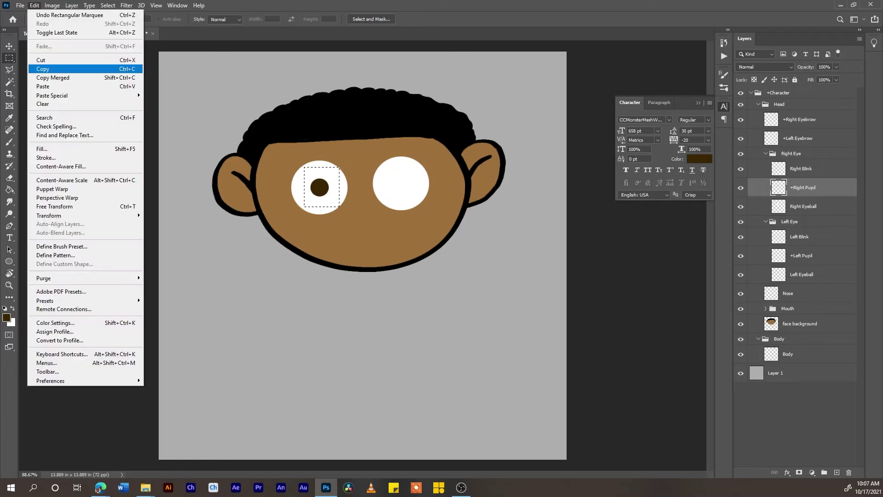
left_click(42, 69)
key("ctrl+d")
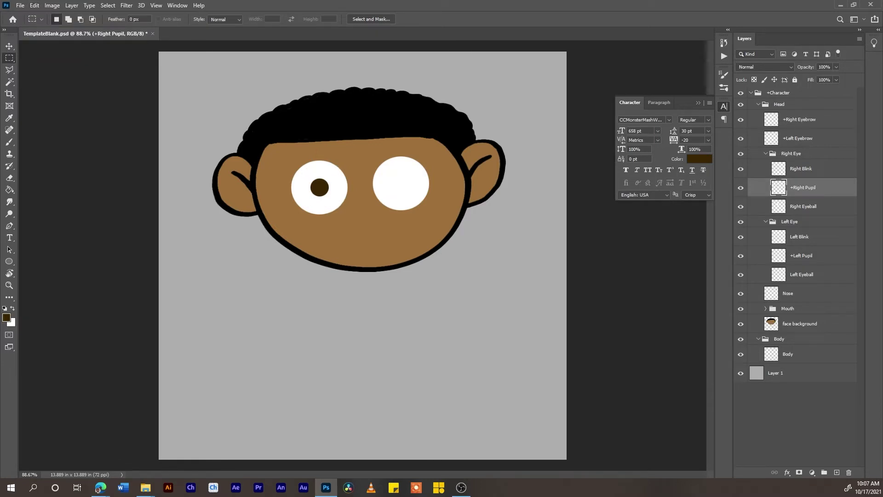
Step: Paste the pupil onto the +Left Pupil layer and move it into the right-hand eyeball
left_click(802, 255)
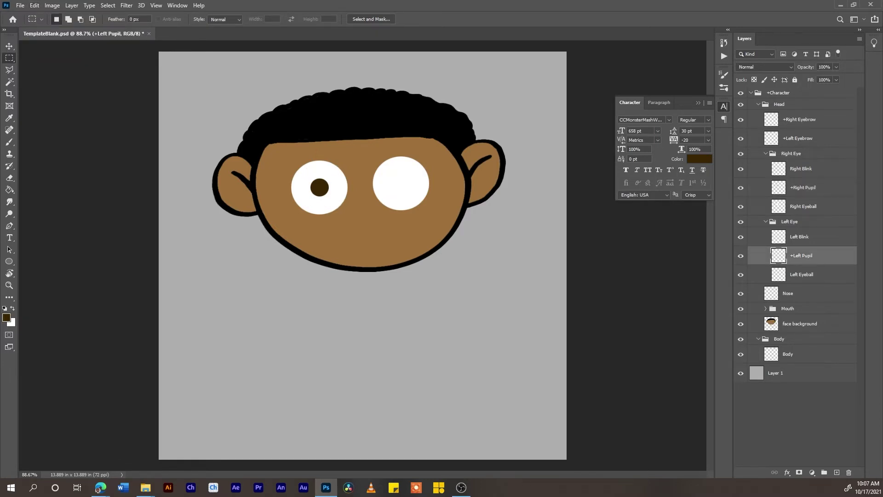
left_click(35, 5)
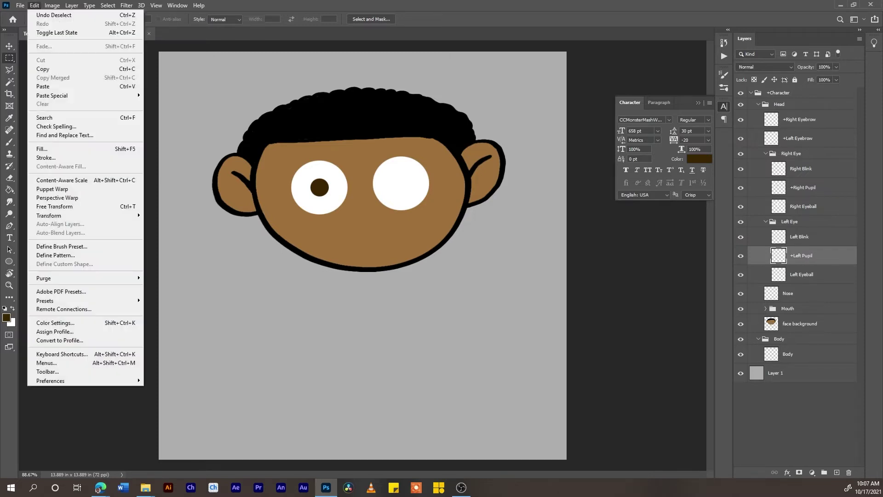
left_click(43, 89)
key("v")
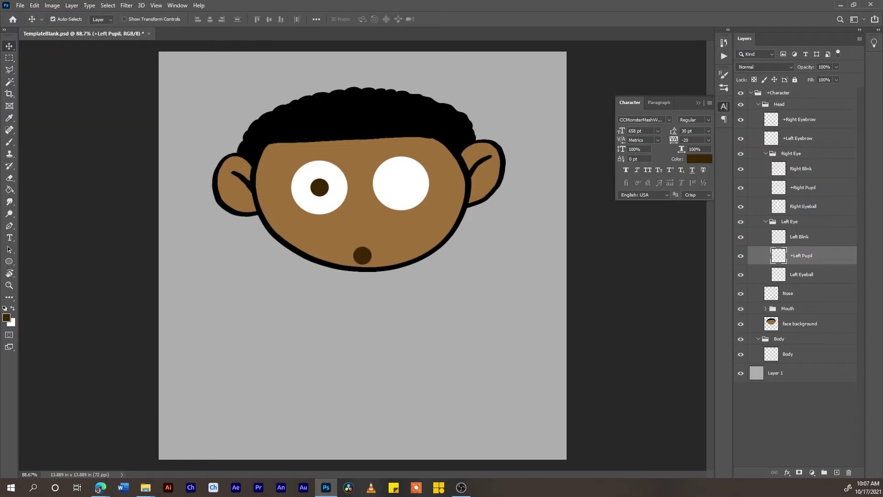
left_click_drag(362, 255, 401, 184)
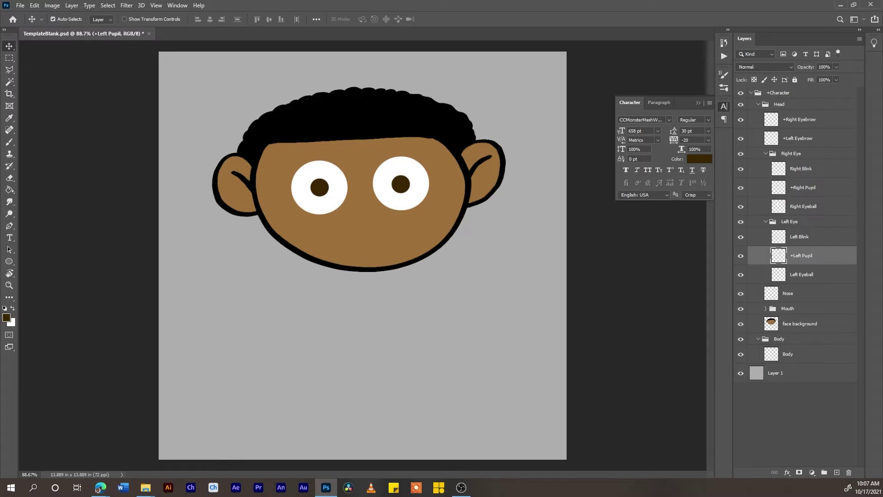
Step: Reset colours to black and white, pick the Brush, and undo stray edits on the face
key("alt+bracketright")
key("alt+bracketright")
key("alt+bracketright")
key("alt+bracketright")
key("alt+bracketright")
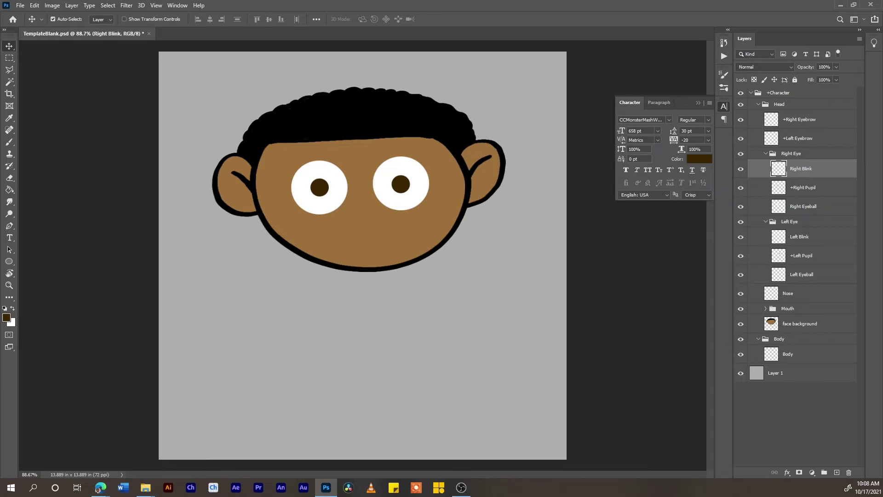
key("d")
left_click_drag(288, 169, 325, 165)
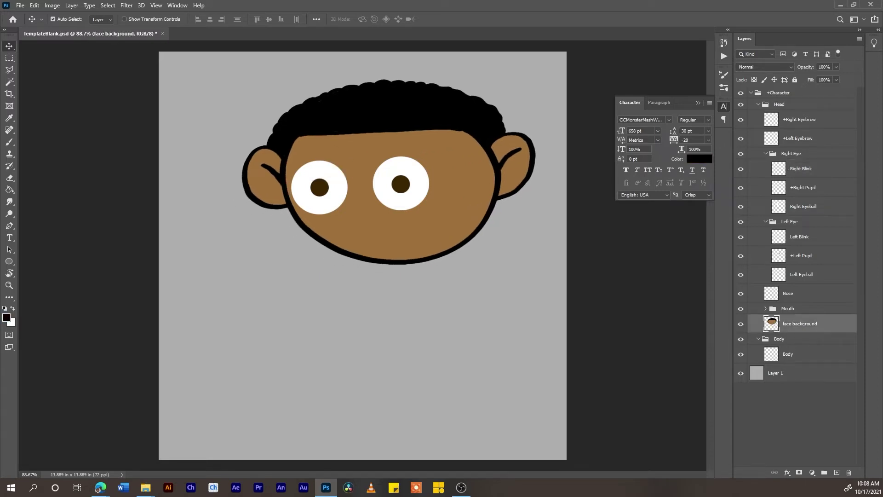
key("ctrl+z")
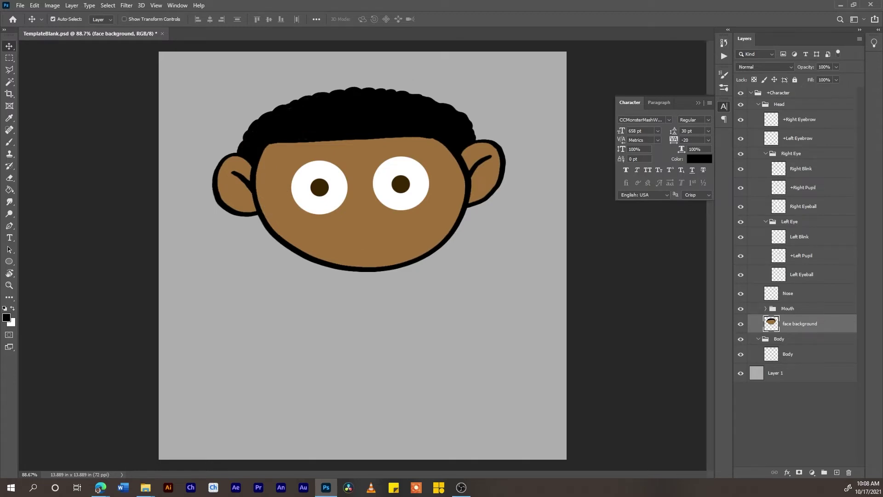
left_click(9, 142)
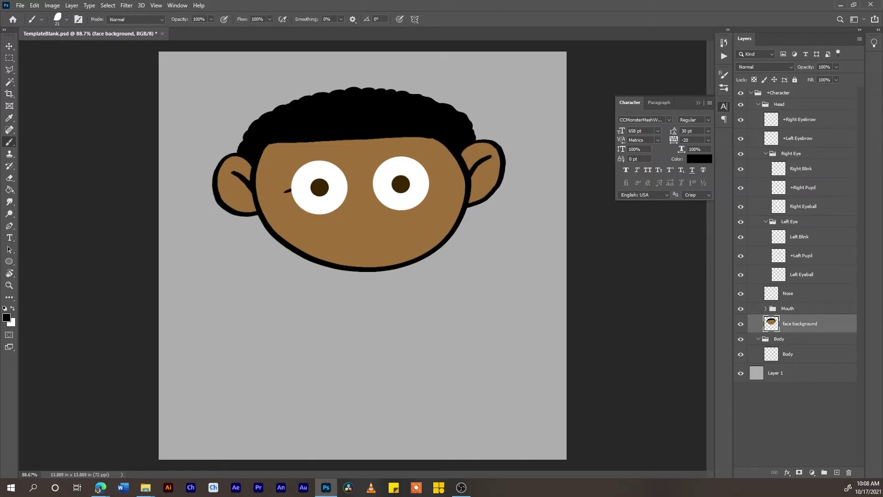
left_click_drag(347, 184, 358, 184)
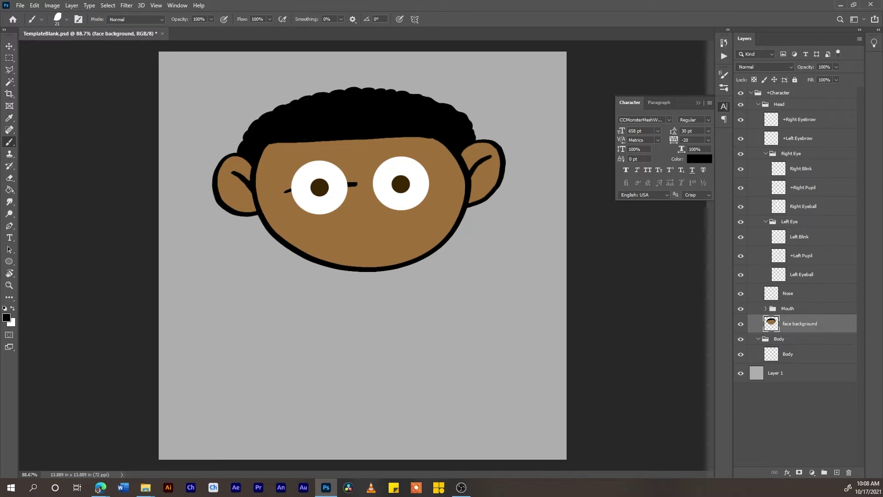
key("ctrl+z")
key("ctrl+z")
Step: Draw closed-eye lines across each eye on the Right Blink and Left Blink layers
left_click(800, 169)
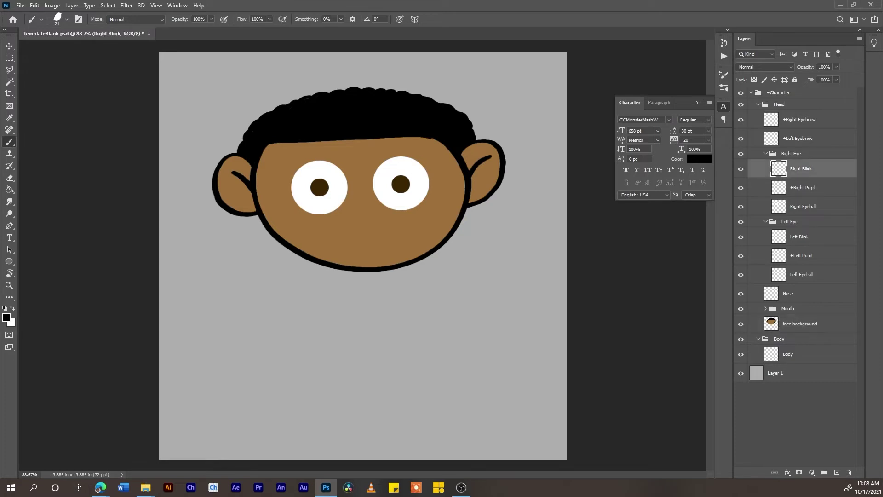
left_click_drag(285, 191, 358, 187)
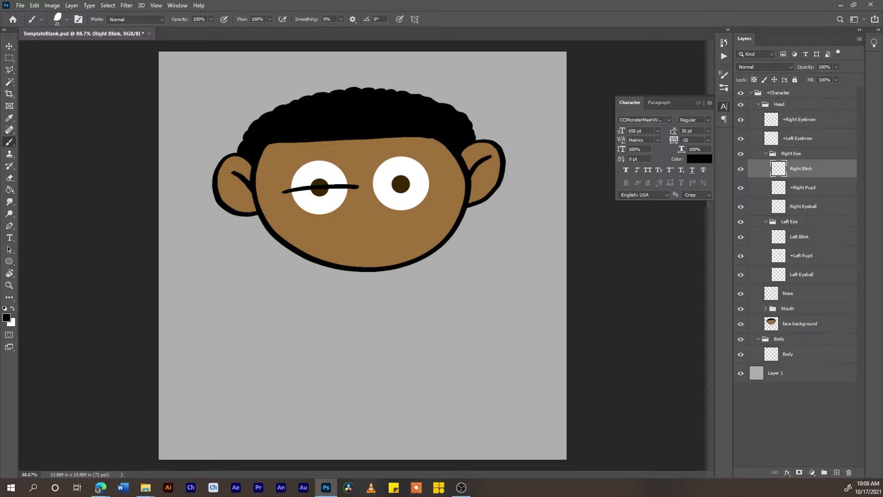
left_click(800, 237)
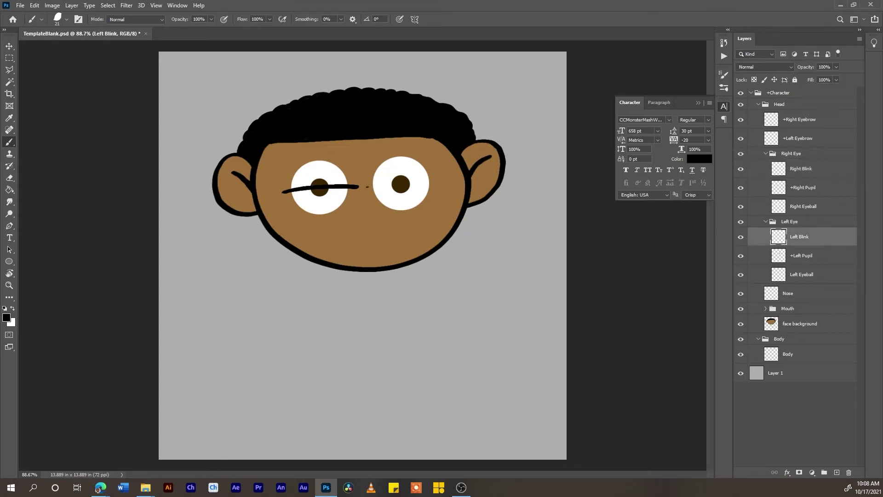
left_click_drag(367, 187, 437, 181)
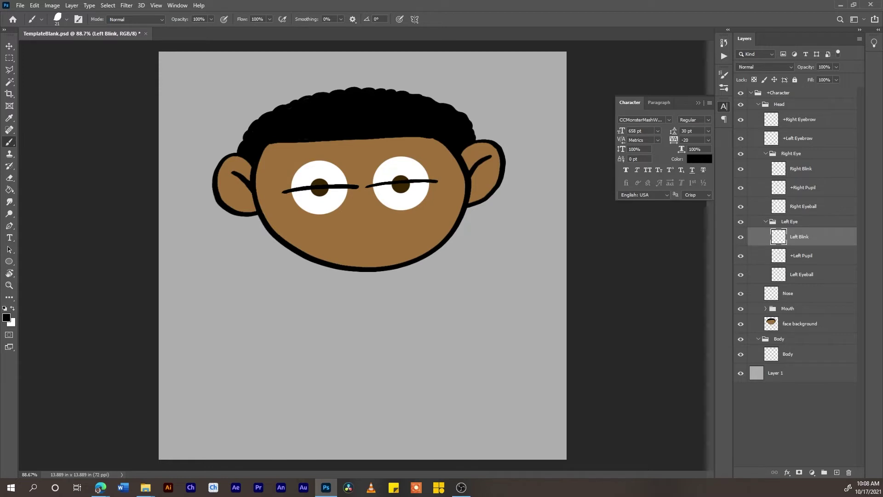
left_click_drag(372, 183, 426, 179)
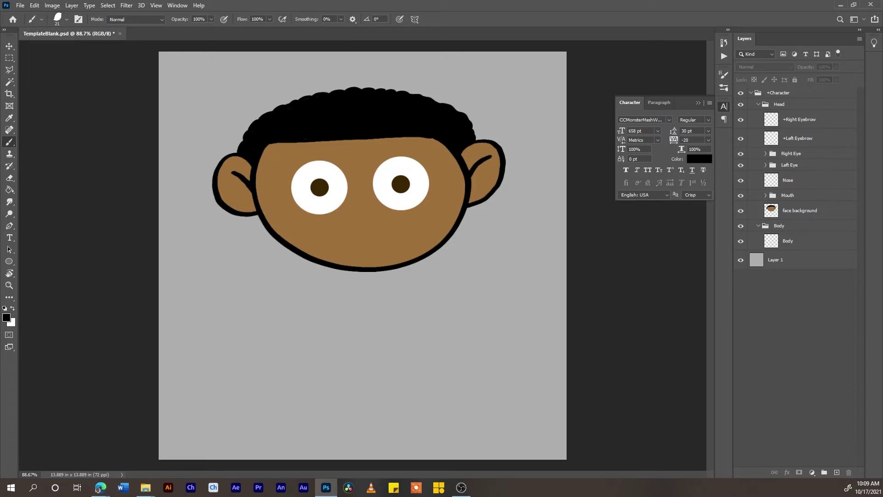
Step: Paint thick black eyebrows on the +Right Eyebrow and +Left Eyebrow layers
left_click(800, 120)
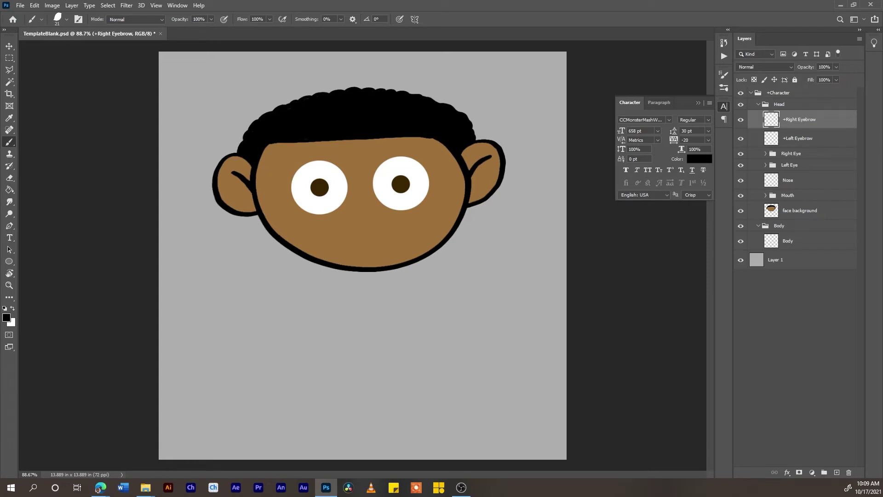
mouse_move(284, 160)
left_mouse_down()
mouse_move(343, 150)
mouse_move(284, 164)
mouse_move(338, 150)
mouse_move(302, 161)
left_mouse_up()
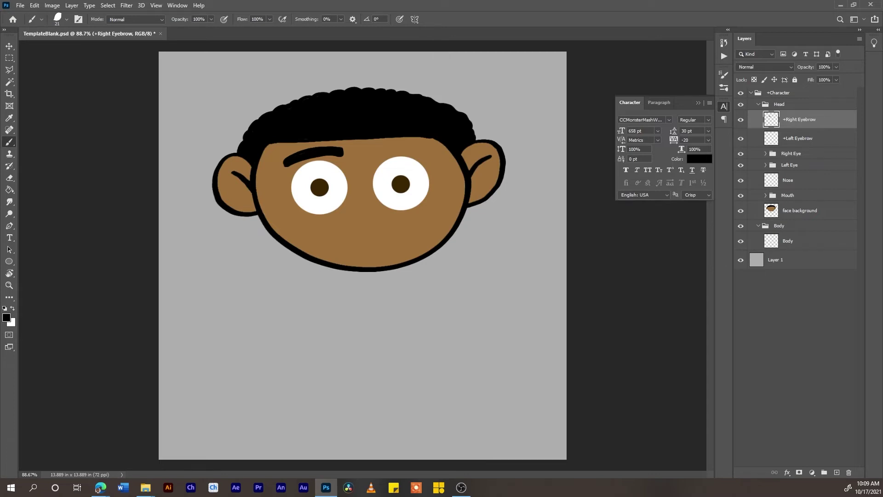
left_click(798, 138)
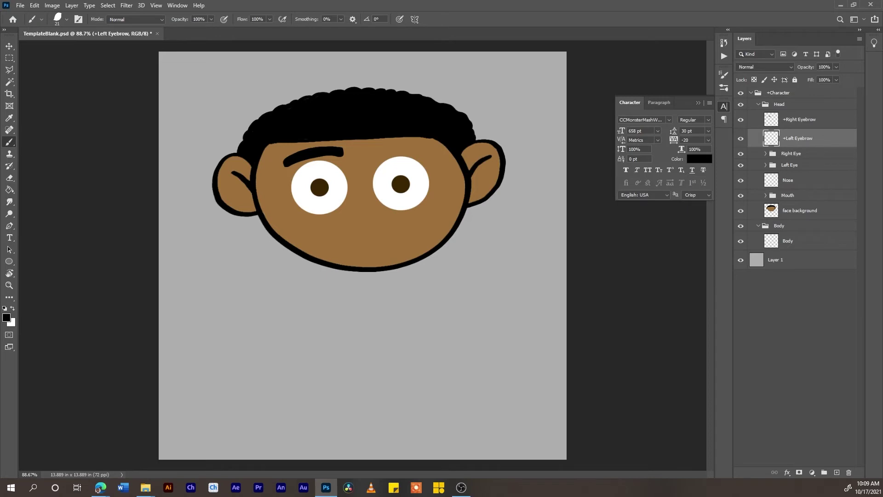
mouse_move(375, 144)
left_mouse_down()
mouse_move(423, 146)
mouse_move(374, 152)
mouse_move(428, 150)
left_mouse_up()
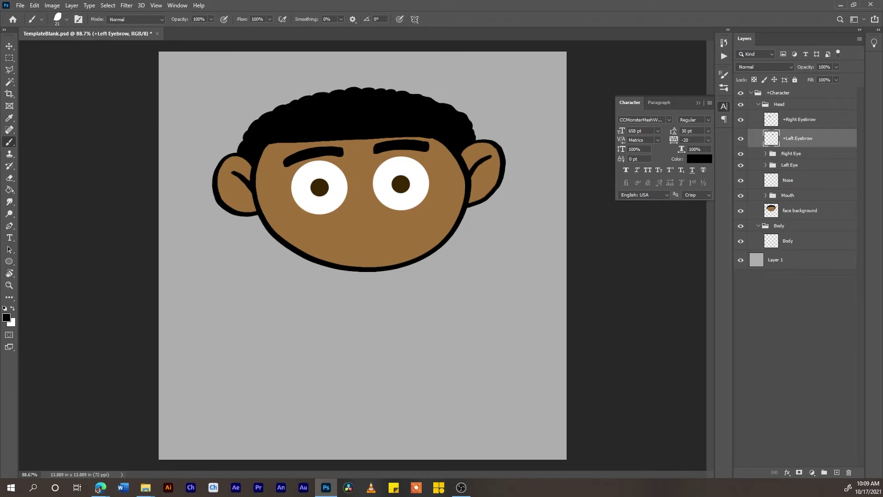
left_click(800, 180)
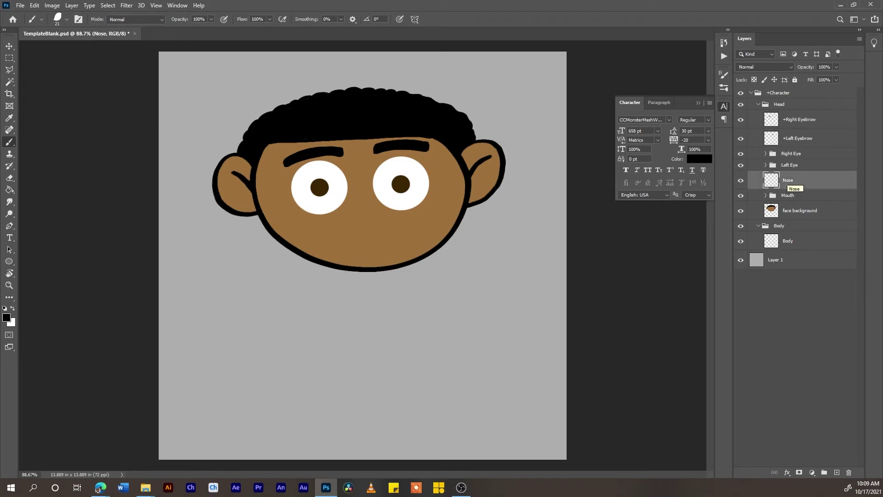
Step: Brush a small c-shaped nose below the eyes on the Nose layer
mouse_move(356, 209)
left_mouse_down()
mouse_move(345, 217)
mouse_move(365, 216)
left_mouse_up()
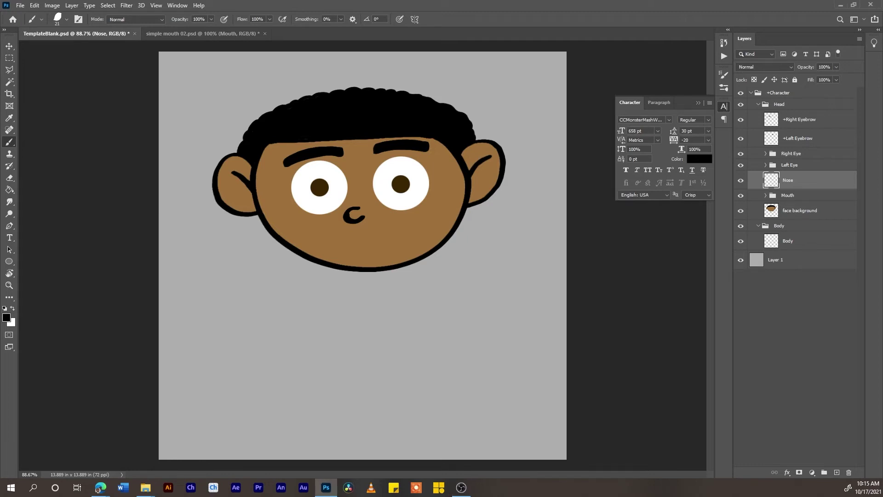
Step: Expand and select the template's Mouth group, then switch to the simple mouth 02.psd document
left_click(766, 195)
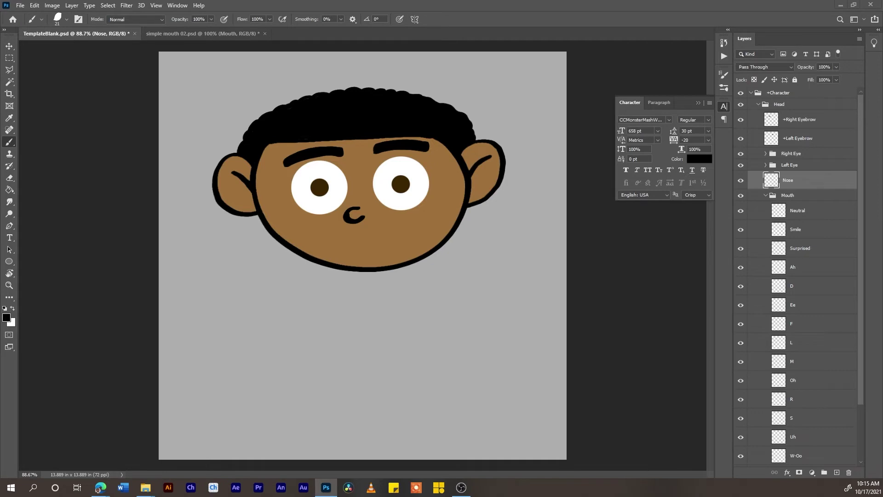
left_click(787, 195)
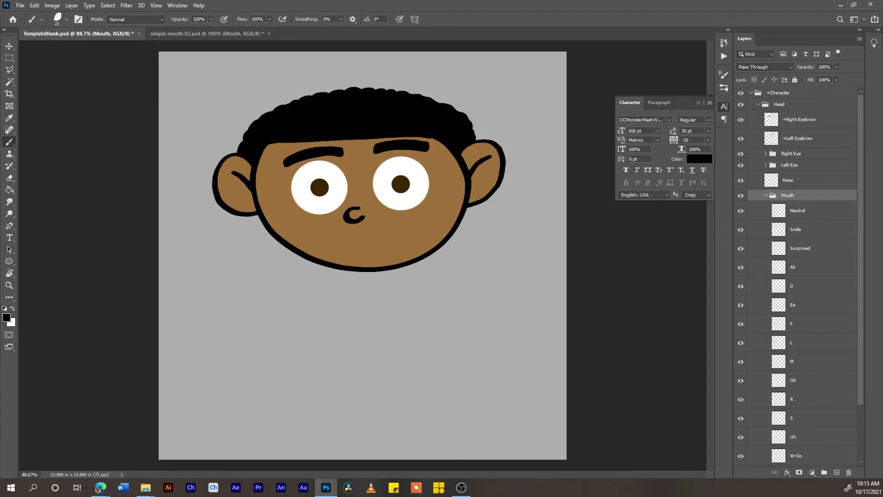
scroll(798, 276, "down", 3)
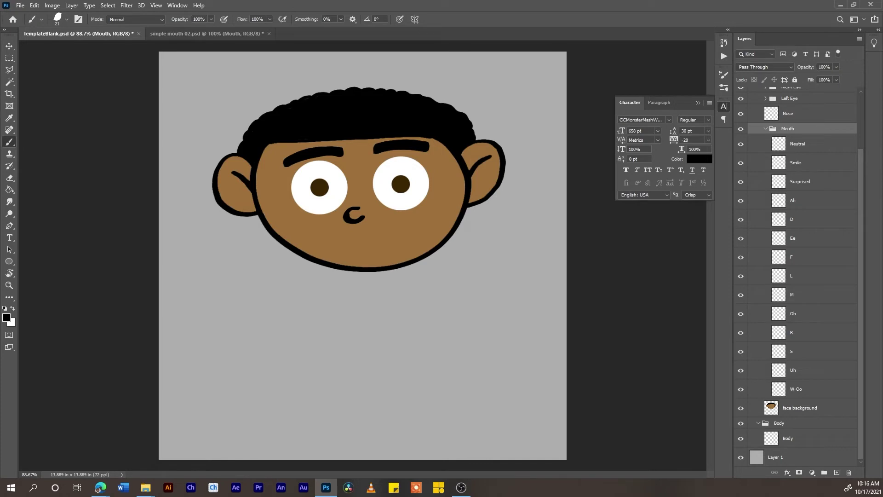
scroll(798, 276, "up", 1)
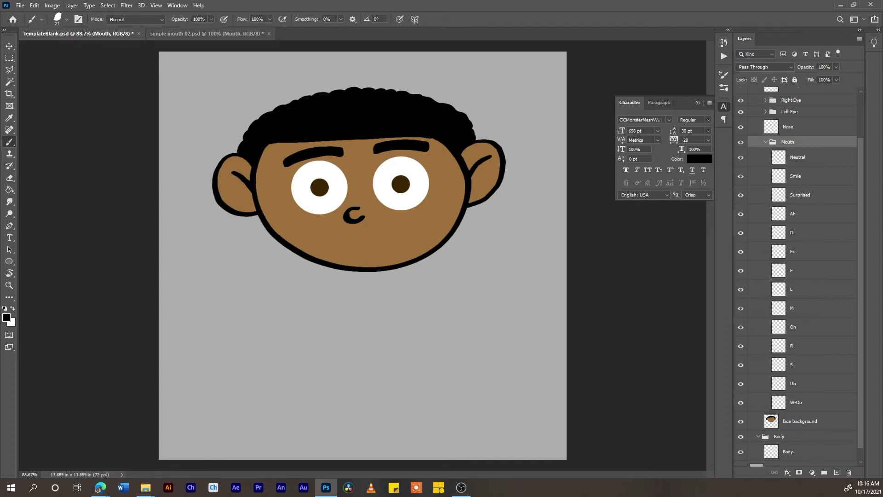
left_click(202, 34)
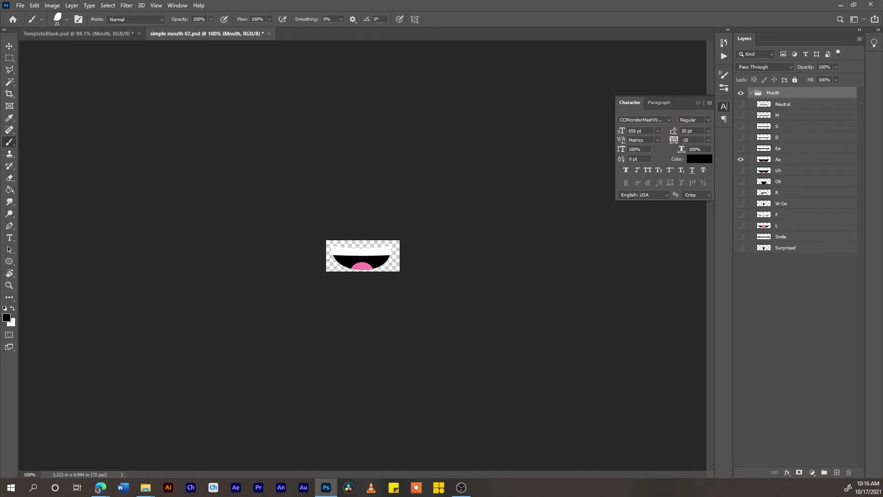
mouse_move(99, 489)
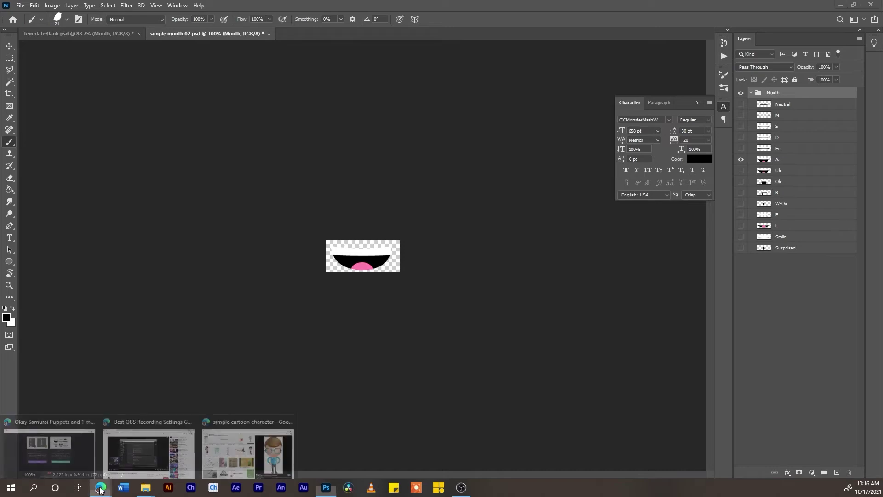
left_click(72, 462)
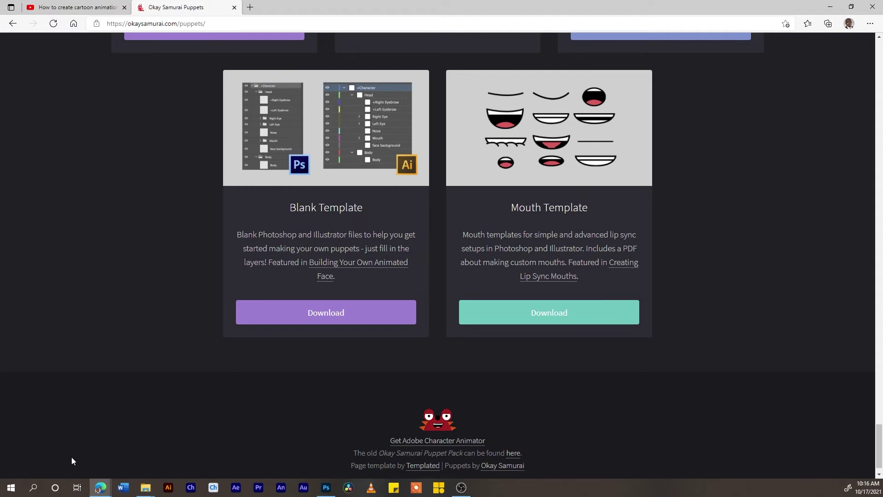
left_click(830, 7)
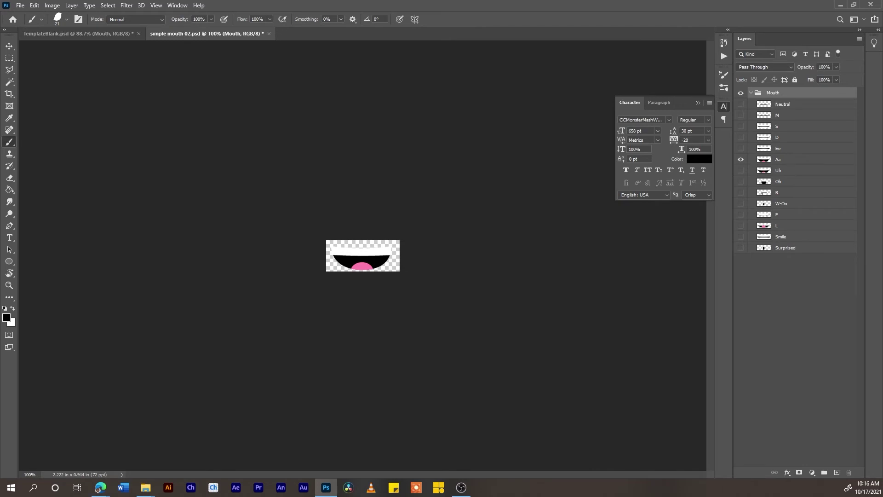
Step: Copy the Mouth group from simple mouth 02.psd and return to TemplateBlank.psd
right_click(758, 92)
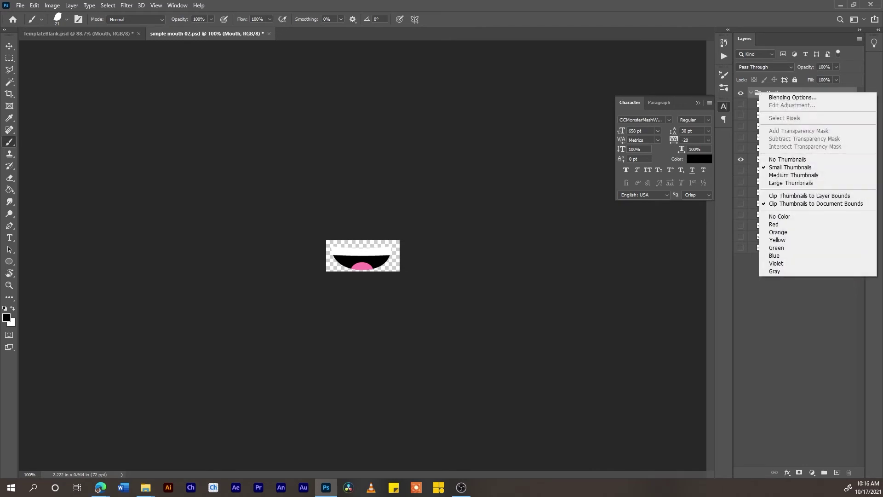
key("Escape")
left_click(34, 5)
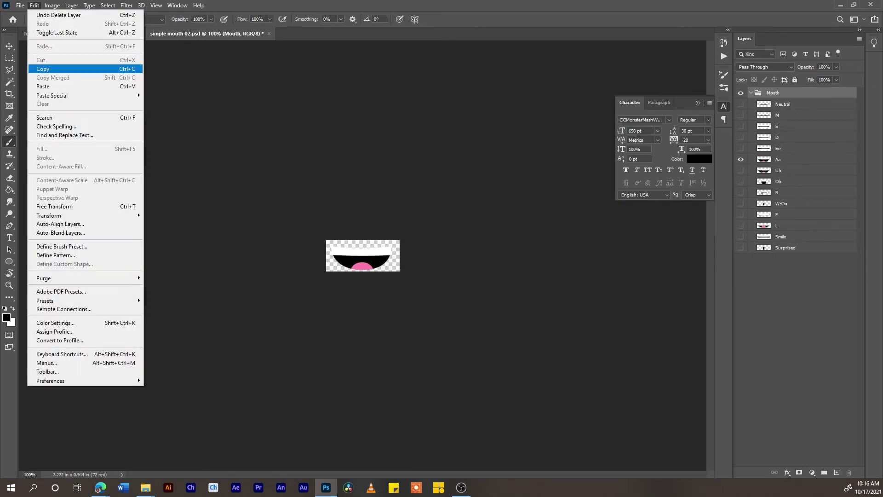
left_click(46, 69)
key("ctrl+Tab")
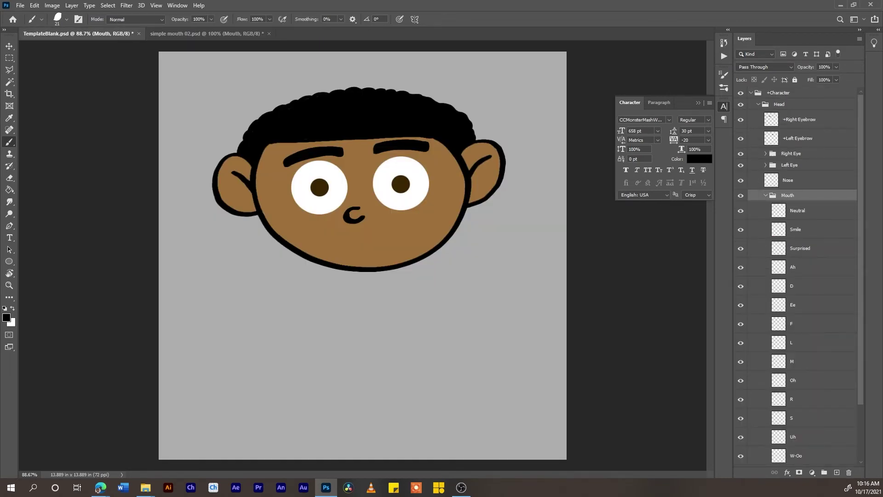
Step: Replace the template's empty Mouth group with the pasted mouth-shape group
left_click(765, 195)
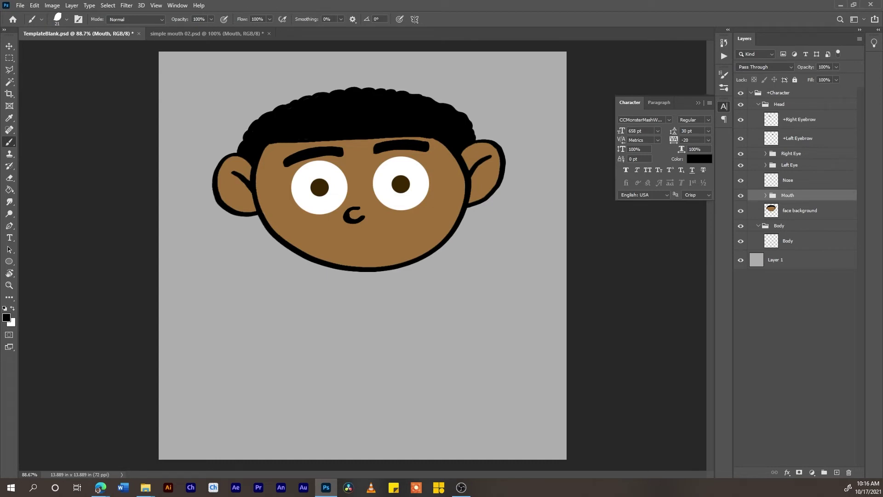
key("Delete")
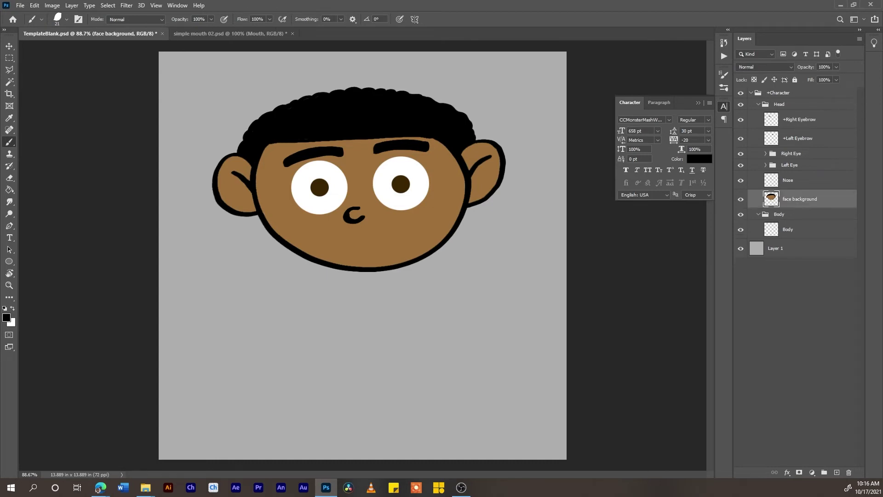
left_click(34, 5)
left_click(46, 86)
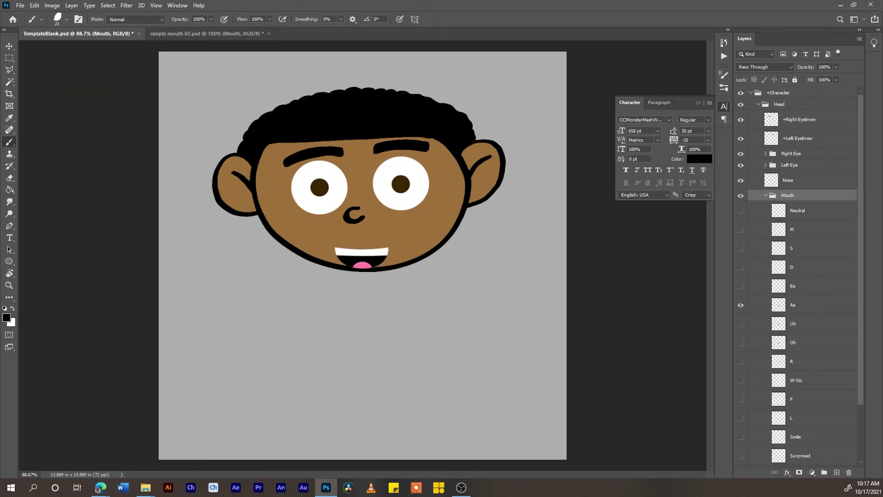
left_click(765, 195)
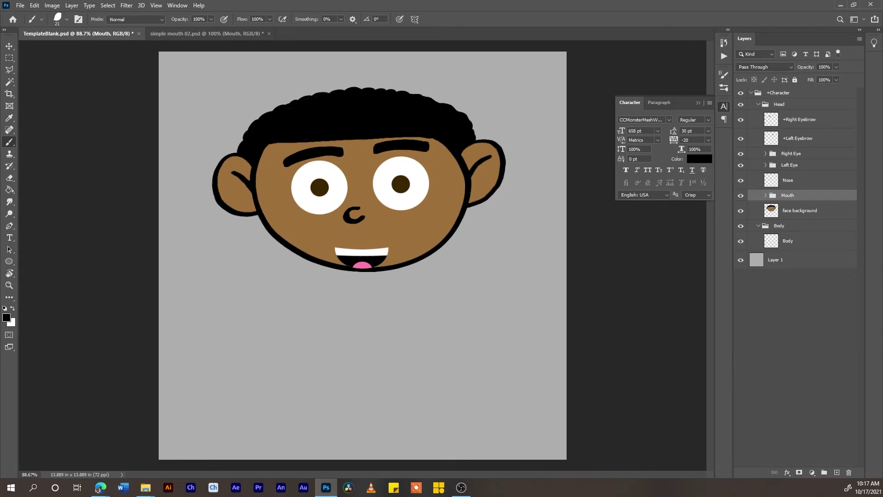
Step: With Auto-Select off, move the mouth up onto the lower face and hide the Aa shape
left_click(9, 46)
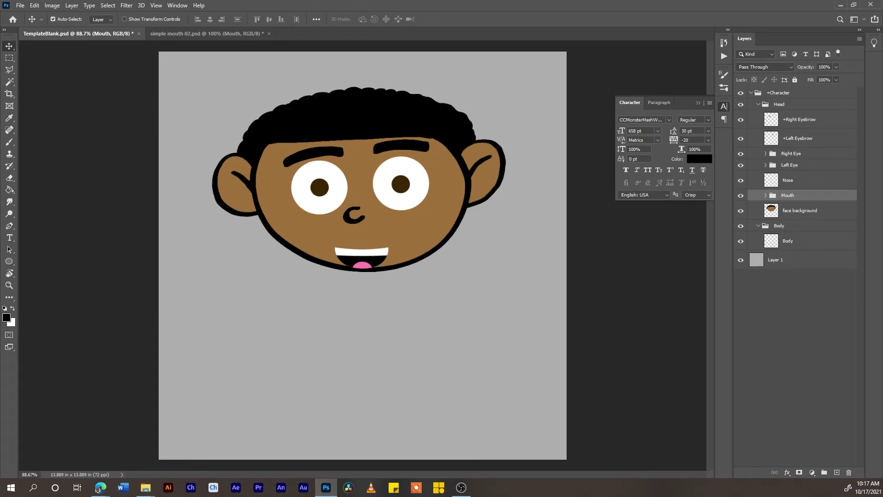
left_click(53, 19)
left_click_drag(369, 230, 365, 212)
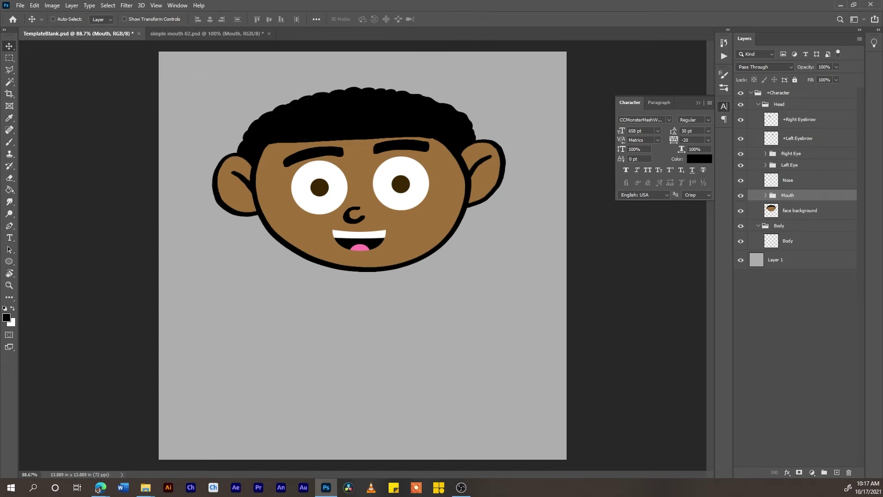
left_click(765, 195)
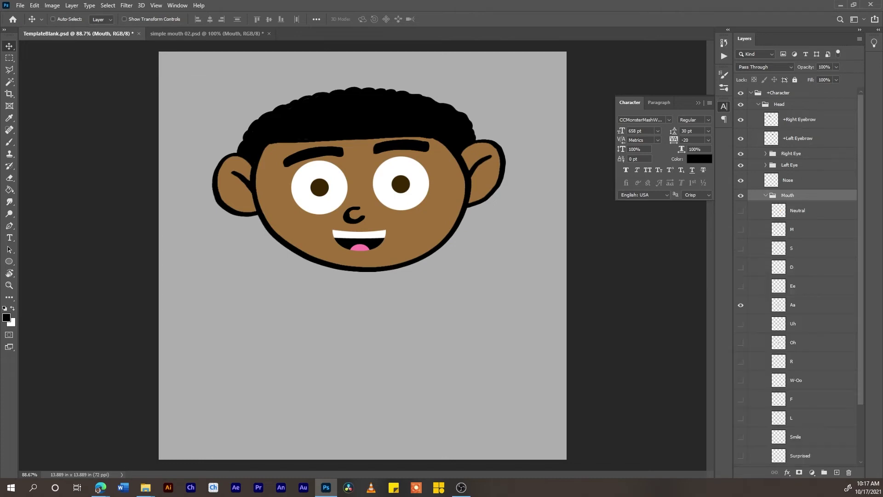
left_click(740, 305)
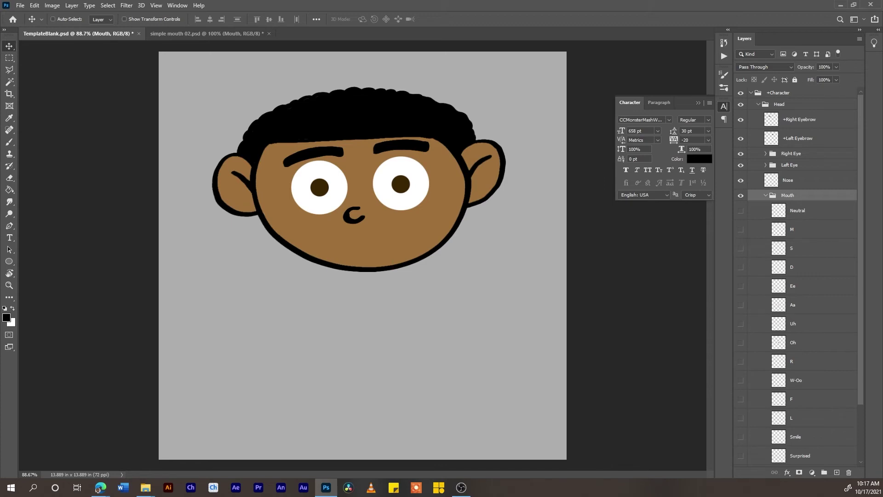
Step: Show the Neutral mouth shape and collapse the Mouth group
left_click(740, 210)
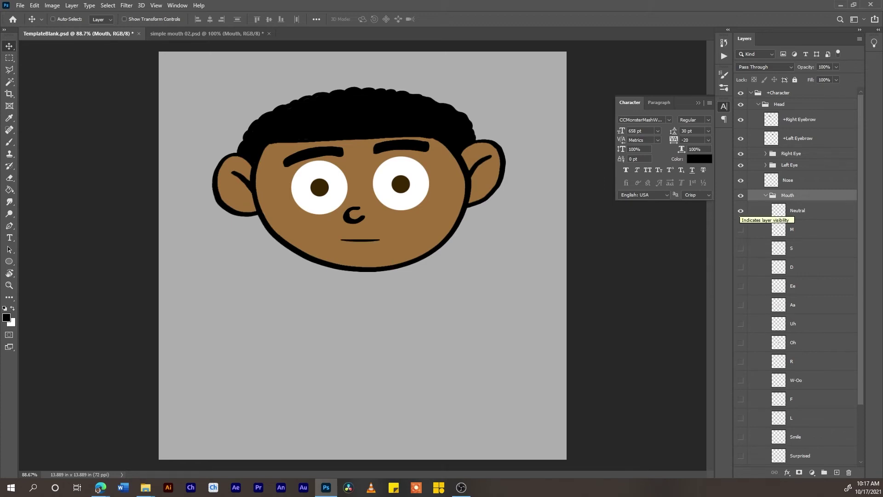
left_click(766, 195)
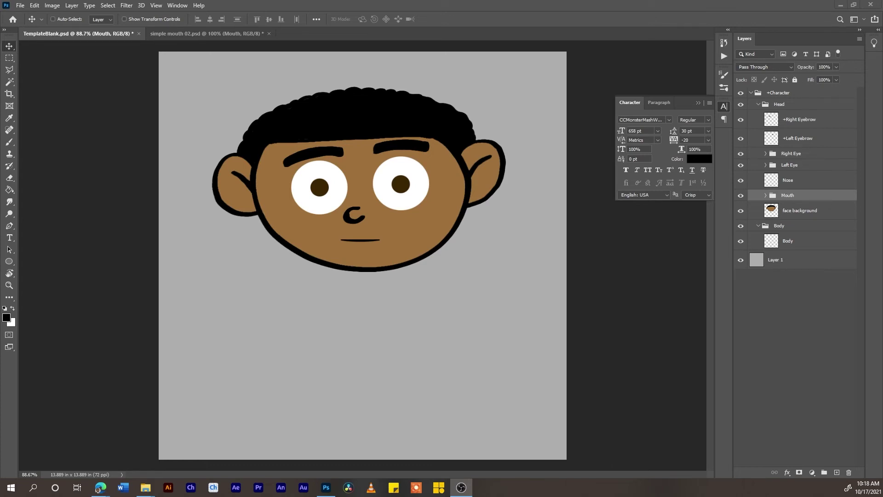
Step: In Save As, create and open a new george folder under PUPPETS
key("alt+f")
key("a")
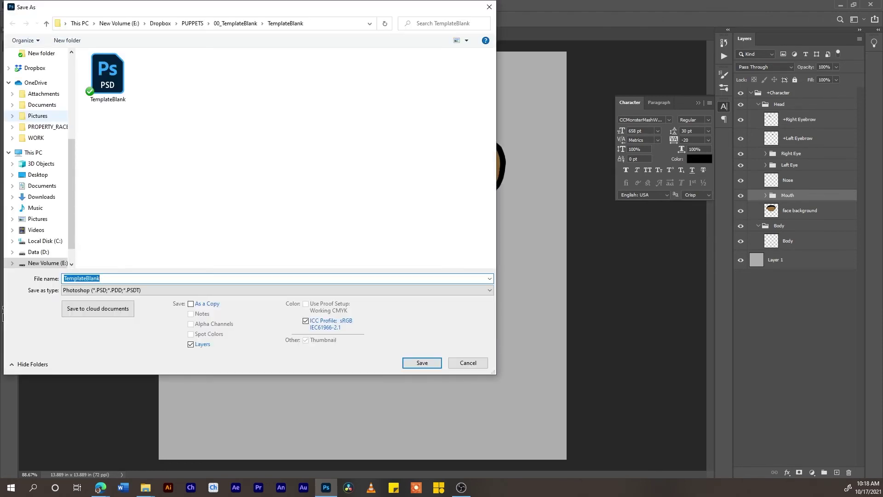
left_click(192, 23)
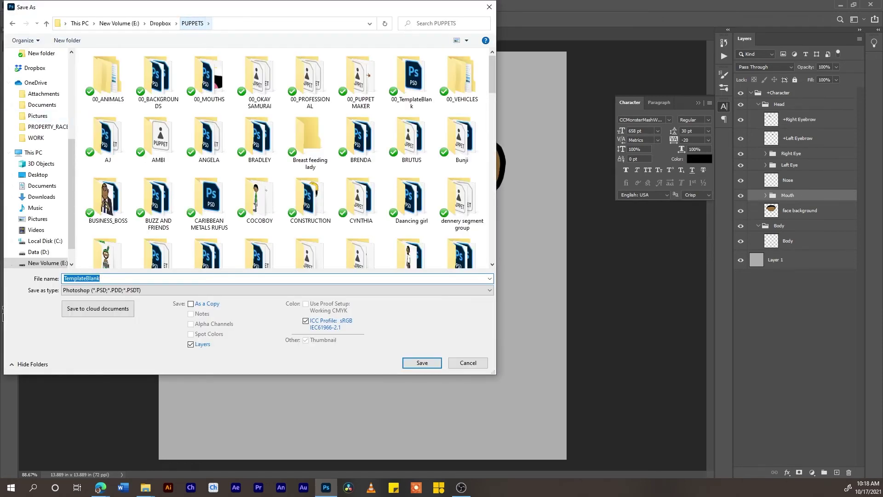
right_click(229, 169)
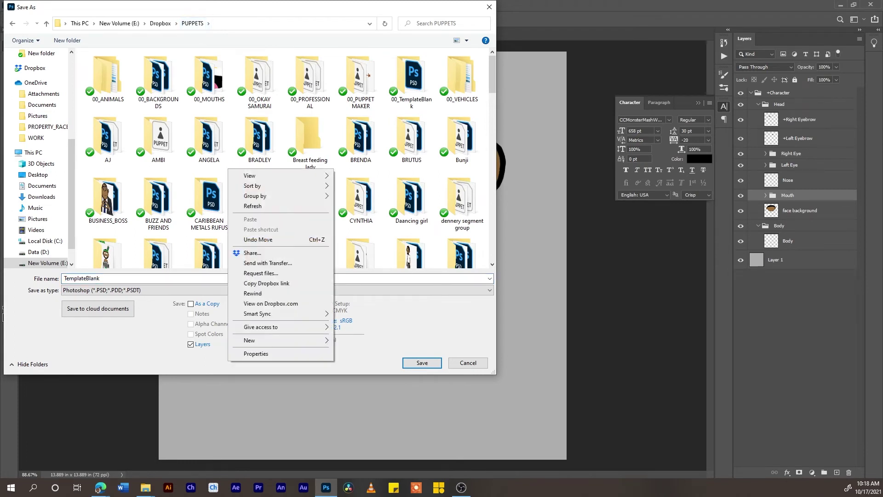
mouse_move(276, 340)
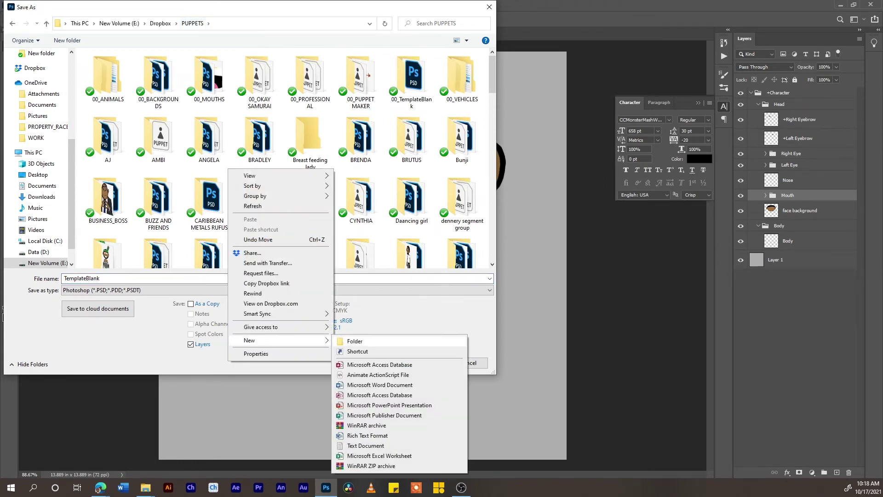
left_click(357, 342)
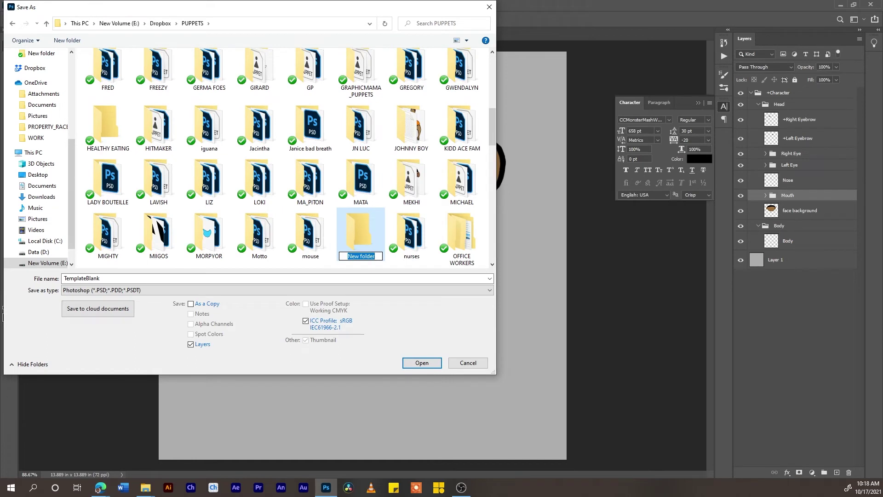
type("george")
key("Return")
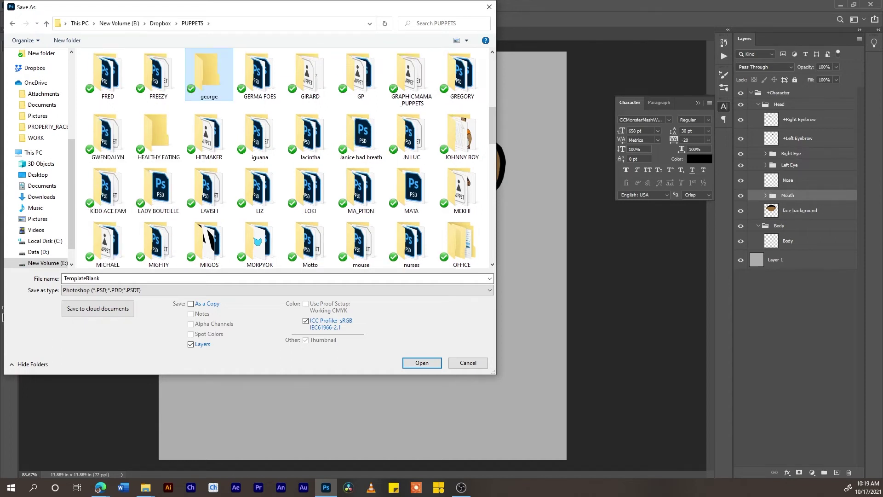
key("Return")
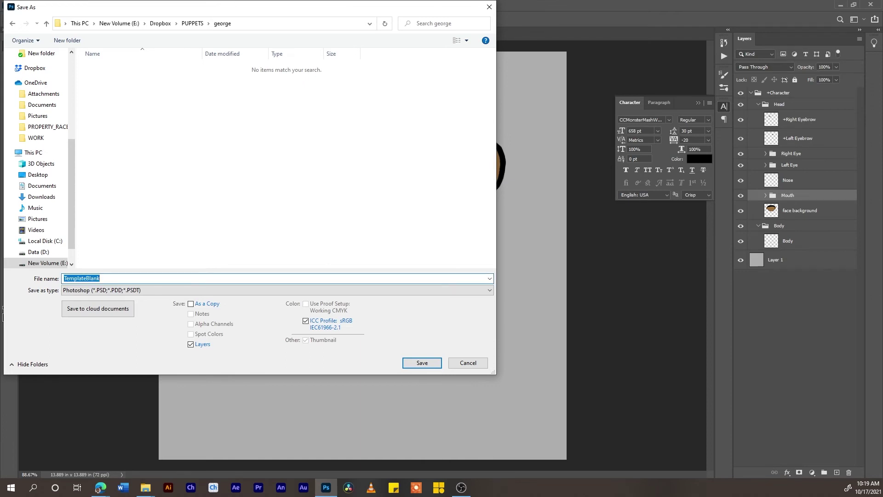
Step: Save the file there as george_head
type("geargge_head")
left_click(77, 278)
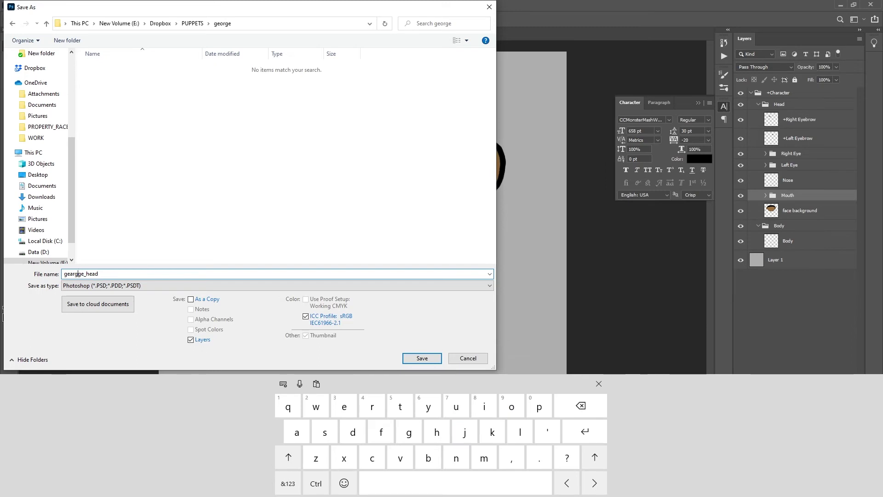
key("BackSpace")
key("BackSpace")
key("BackSpace")
key("BackSpace")
type("eor")
key("Return")
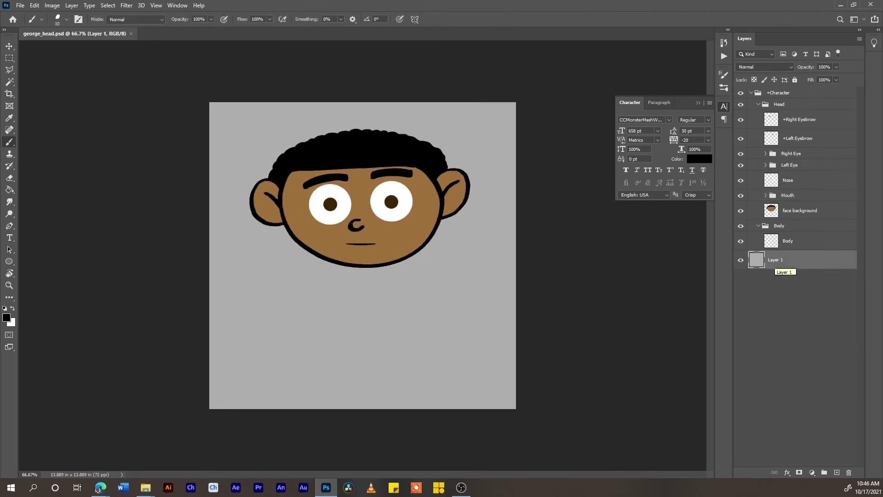
Step: Delete the grey background Layer 1 using the Layers panel trash
left_click_drag(777, 264, 848, 473)
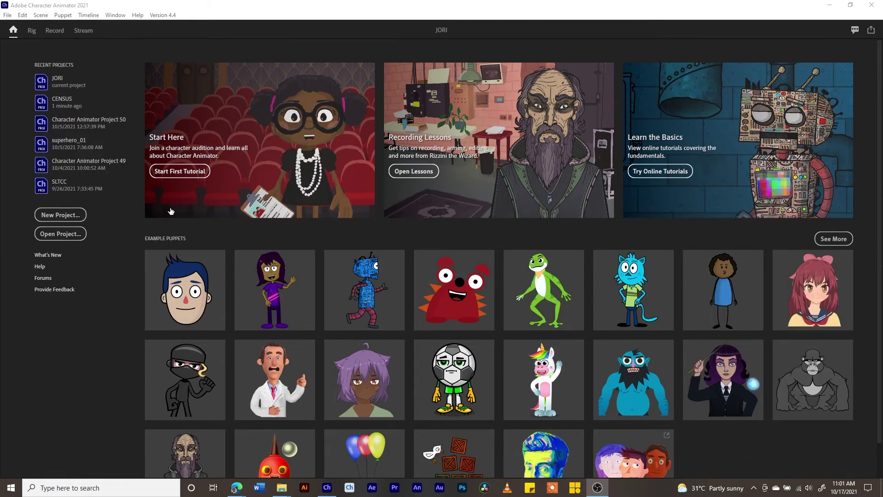
Step: Create a new Character Animator project named GEORGE HEAD inside the george folder
left_click(86, 218)
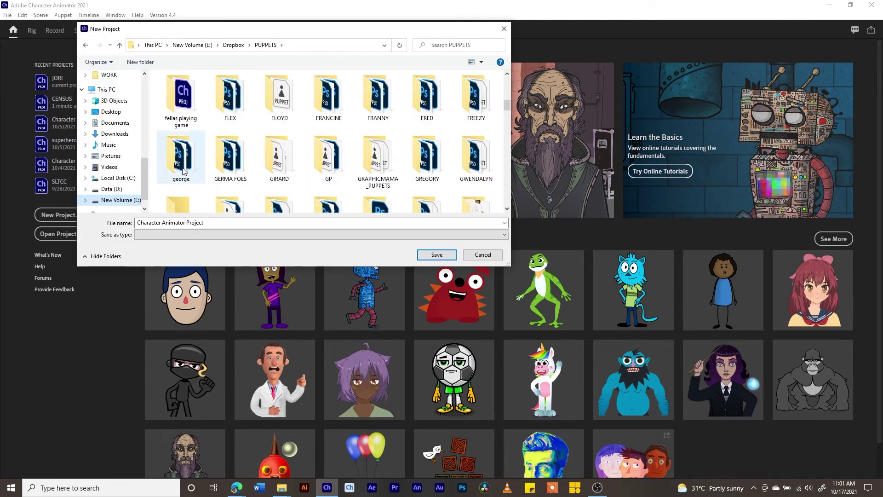
double_click(182, 168)
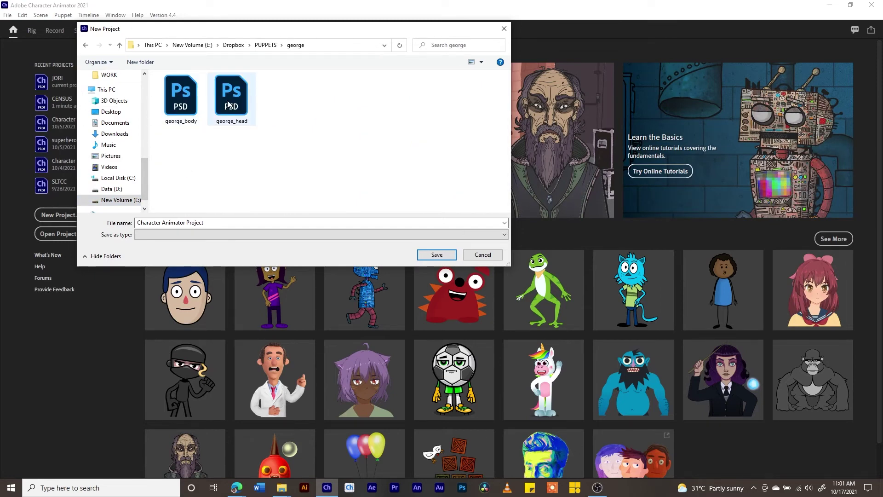
left_click(228, 102)
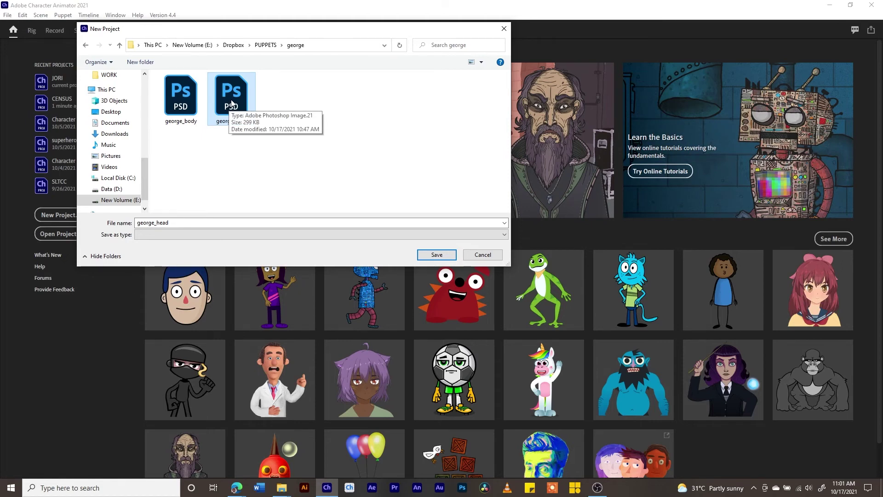
double_click(187, 223)
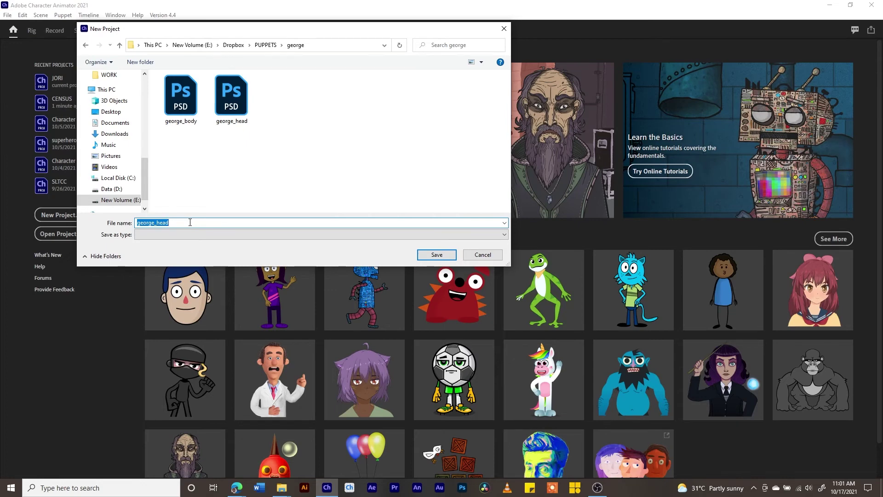
type("GEORGE")
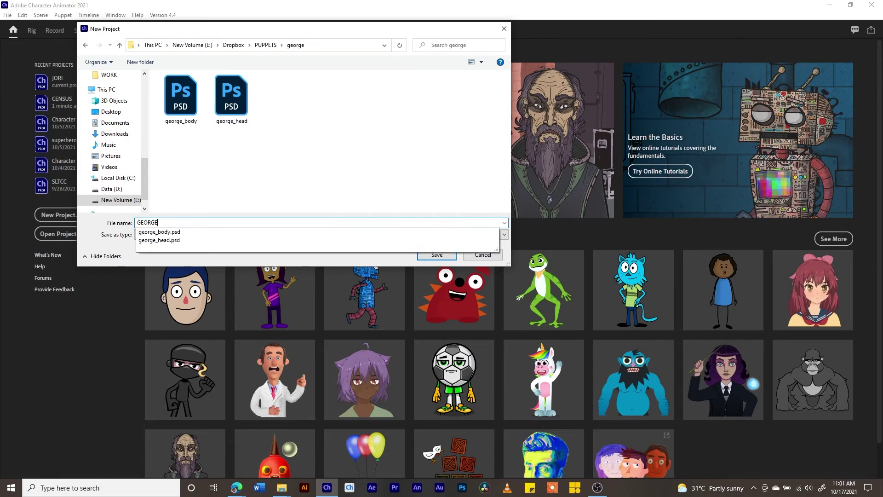
type(" HEAD")
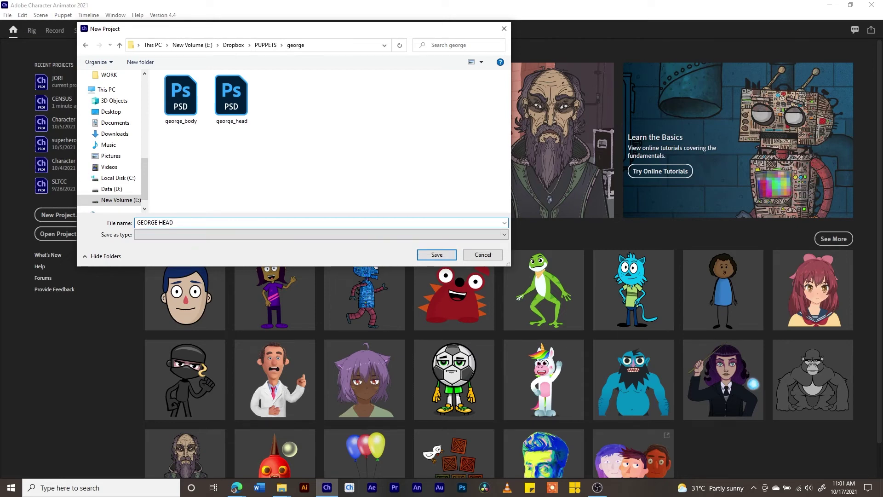
key("Return")
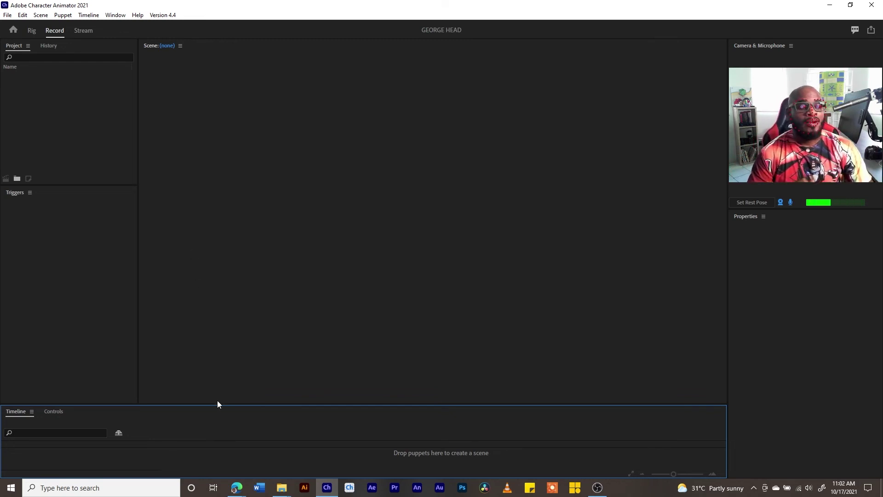
Step: In File Explorer, inspect the new GEORGE HEAD project folder and its Ch Data subfolder
left_click(281, 487)
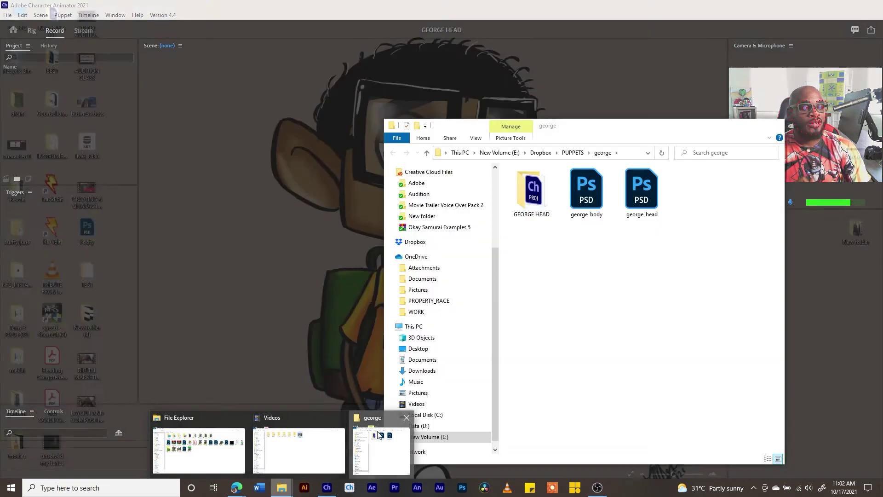
left_click(385, 419)
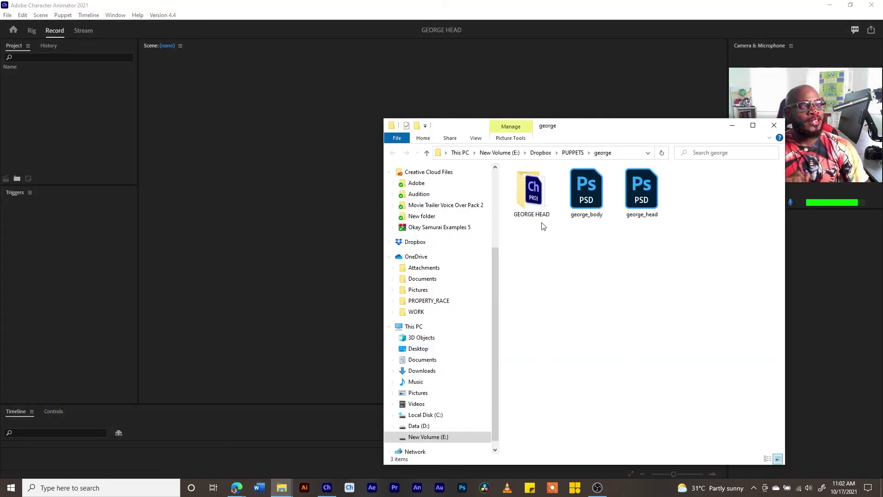
double_click(536, 198)
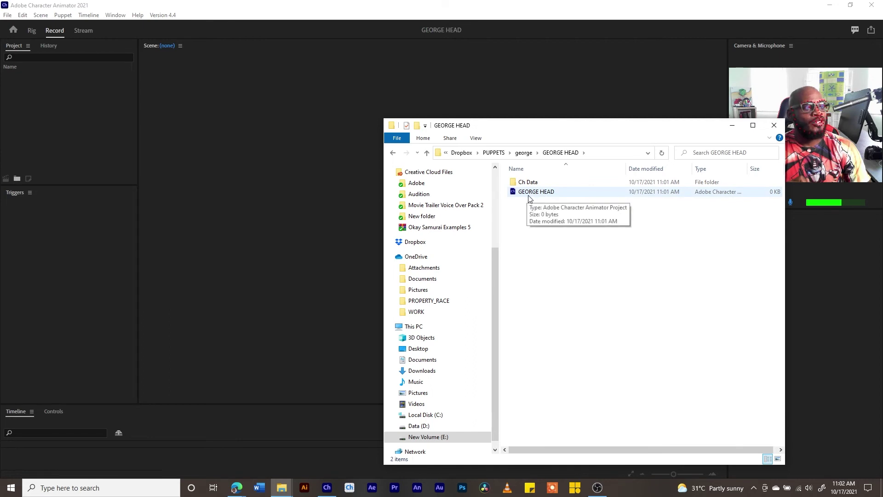
double_click(527, 183)
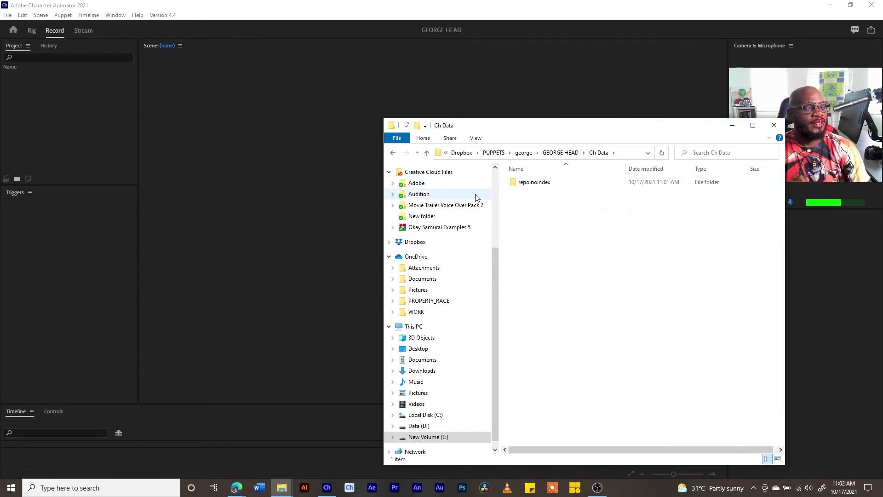
Step: Drag george_head.psd from the george folder into Character Animator's Project panel
left_click(392, 153)
left_click(392, 153)
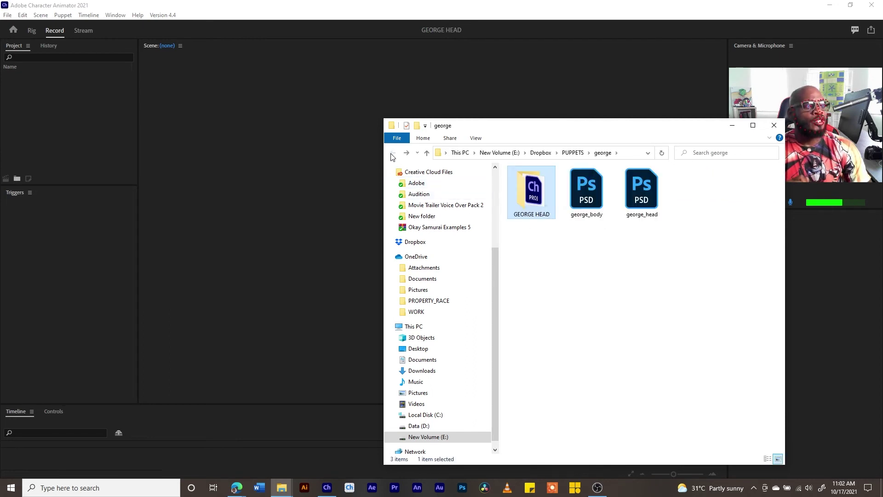
left_click(644, 195)
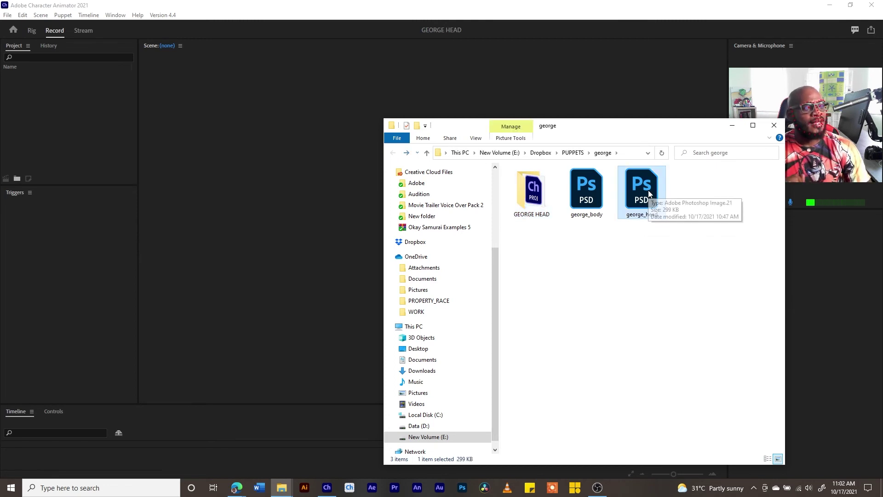
left_click_drag(649, 188, 45, 131)
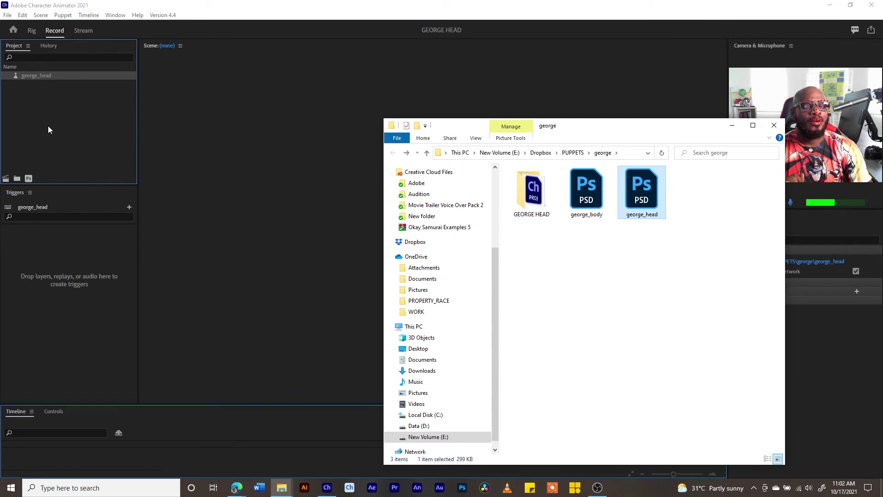
Step: Select the george_head puppet in the Project panel to view its link to george_head.psd
left_click(47, 122)
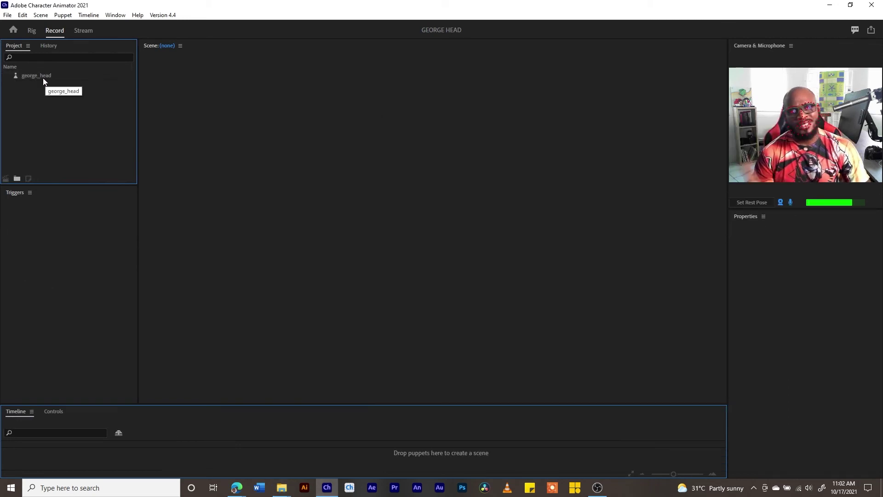
left_click(30, 75)
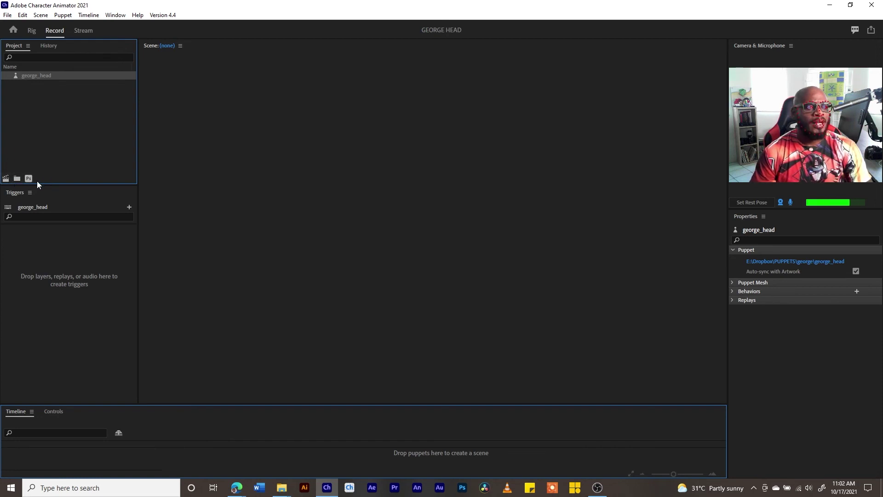
left_click_drag(29, 75, 23, 90)
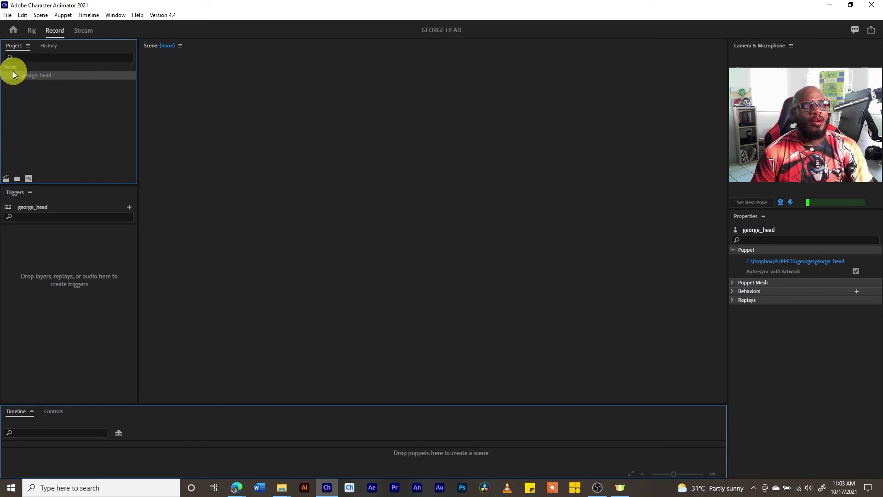
Step: Add the selected george_head puppet to a new scene
left_click(6, 179)
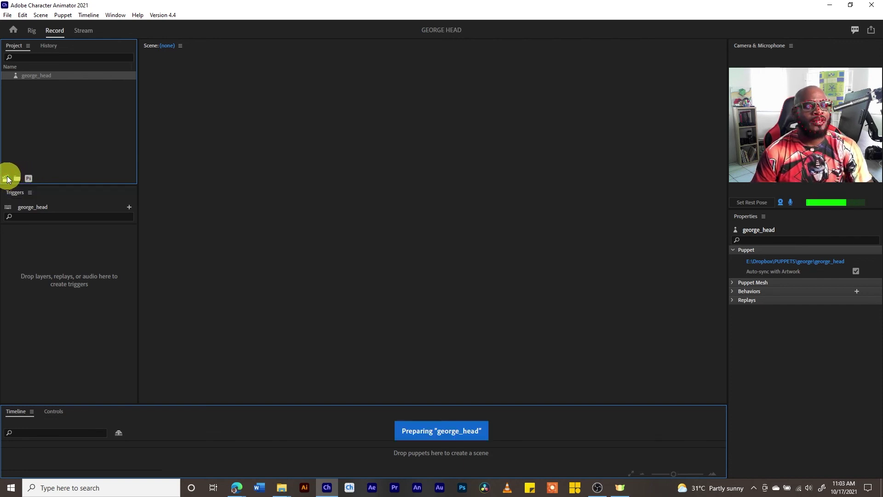